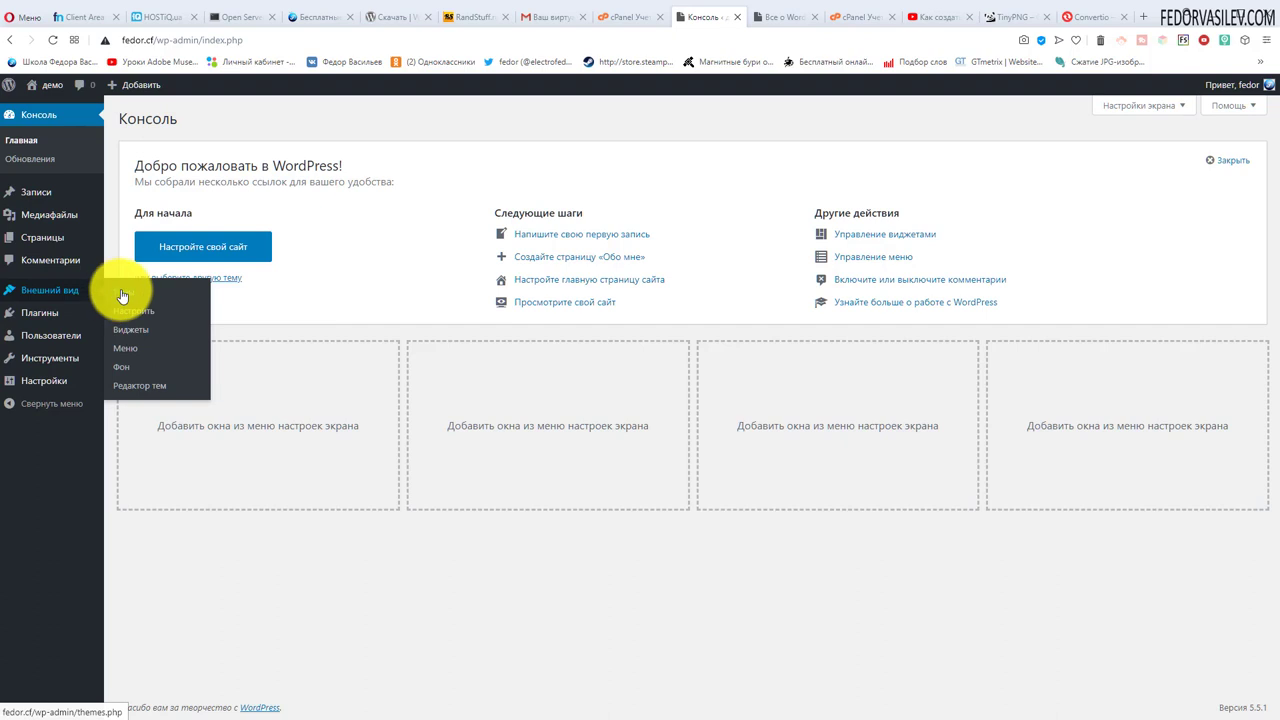
Open the demo site's home page, reload it and look through its posts and footer widgets.
left_click(773, 18)
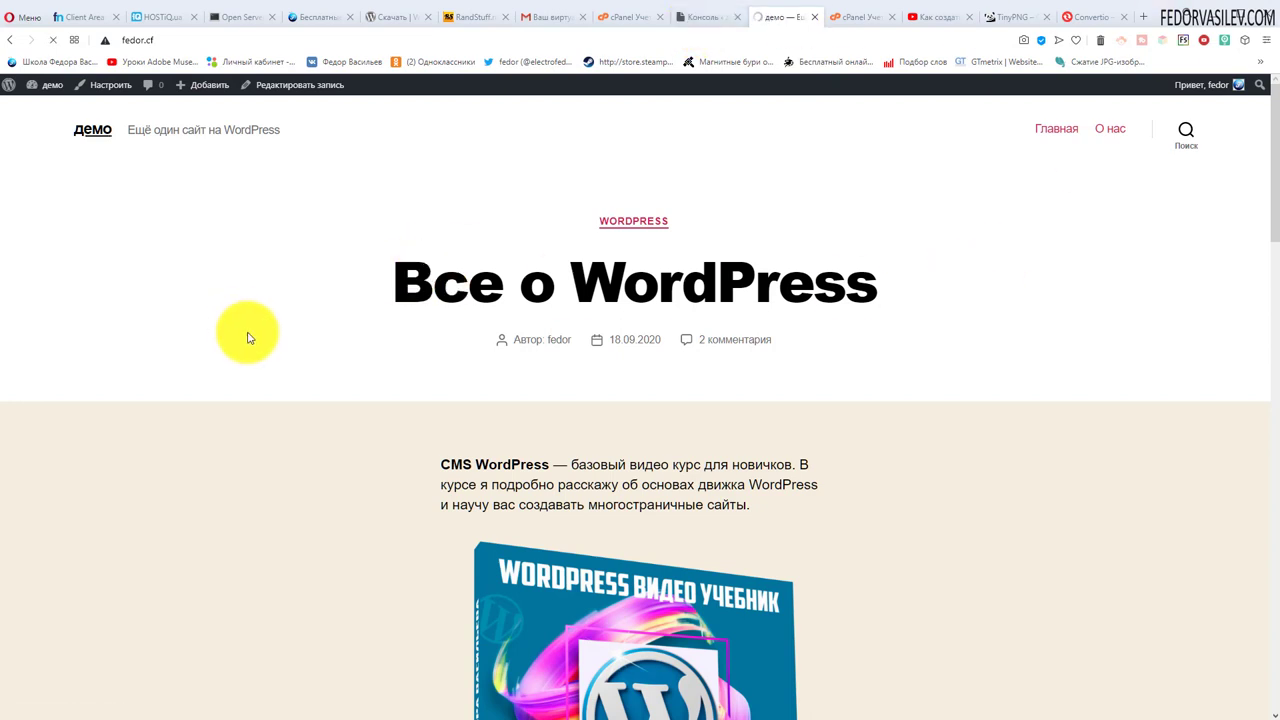
key("F5")
scroll(575, 307, "down", 15)
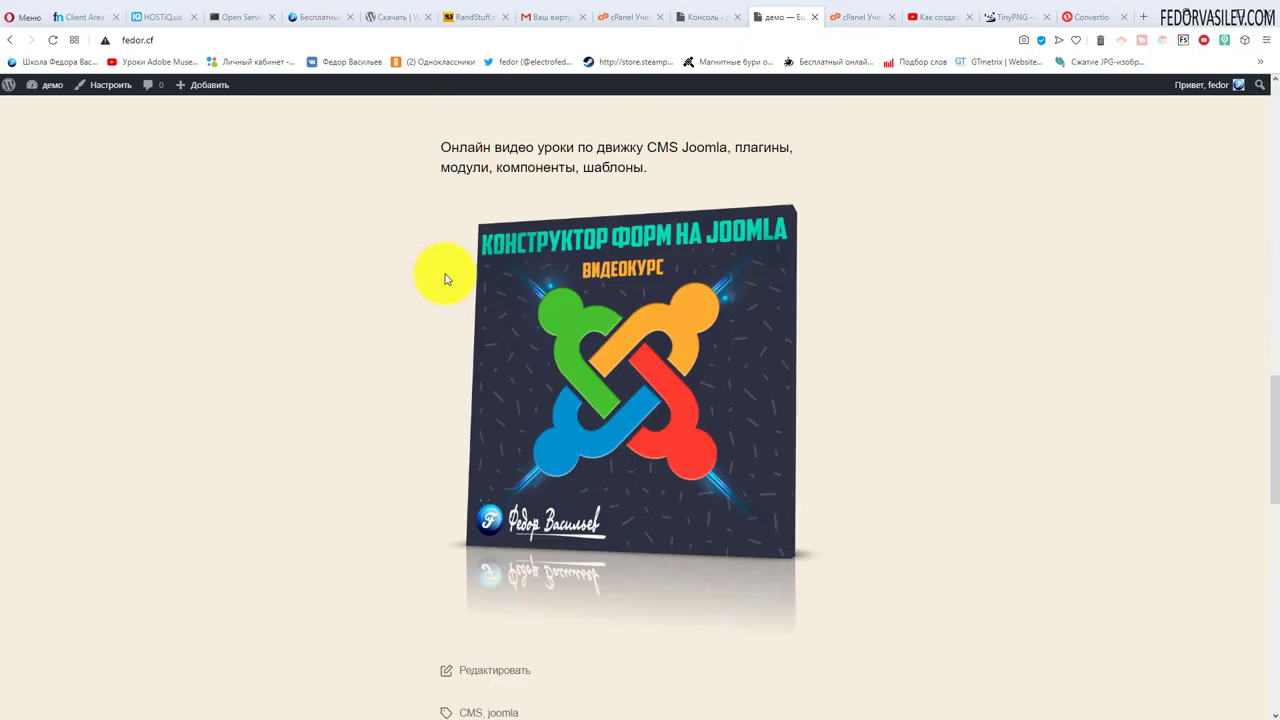
scroll(445, 287, "down", 7)
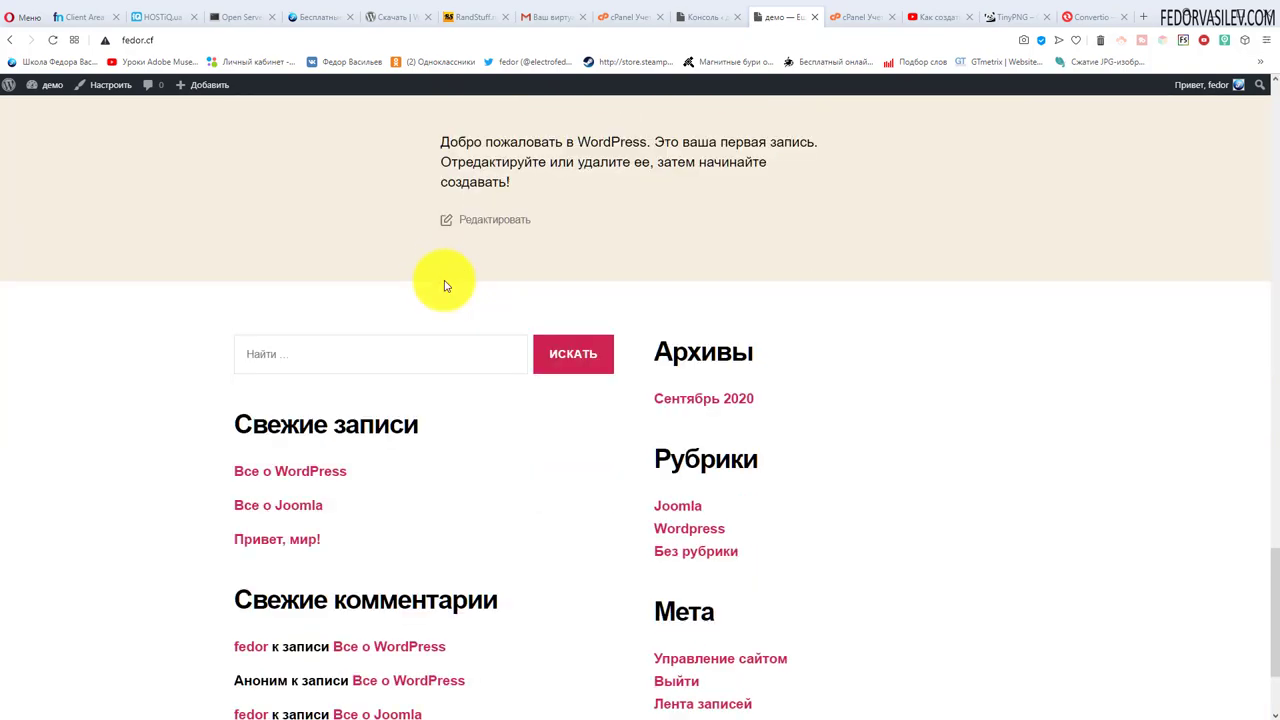
scroll(445, 287, "up", 20)
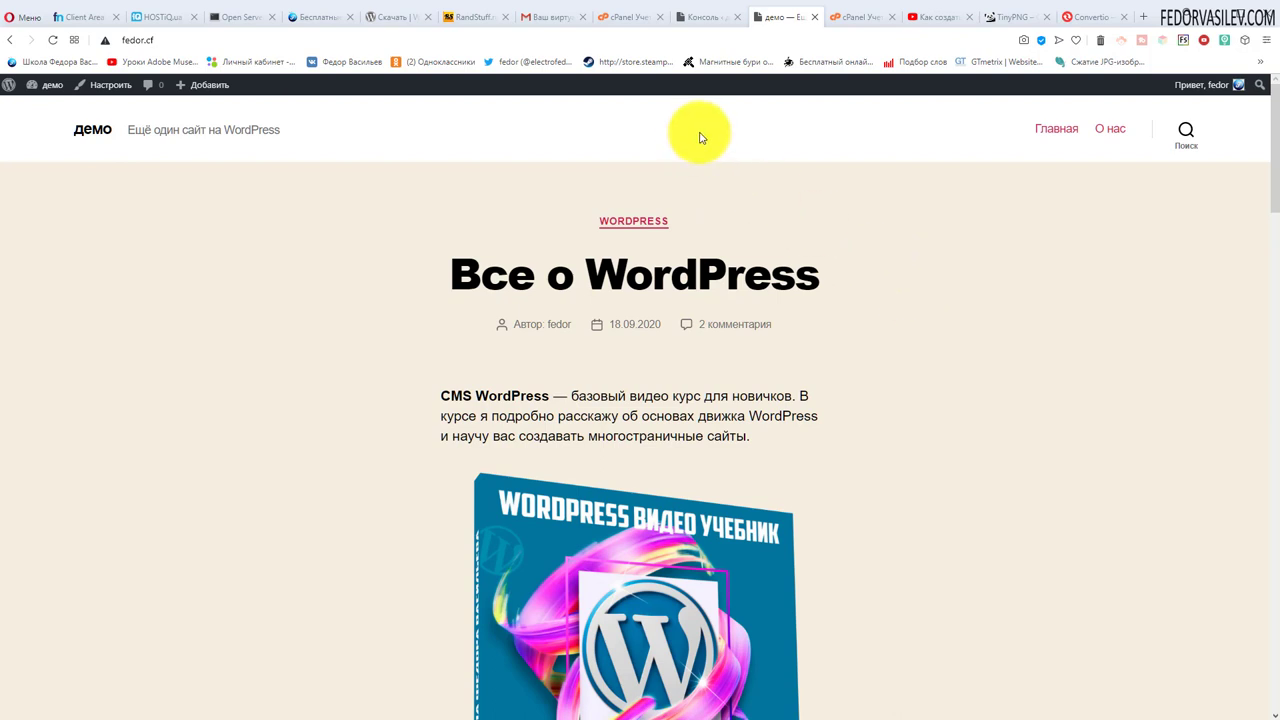
Open the installed themes list in the site's admin area and review the details of the Twenty Twenty theme.
left_click(705, 17)
mouse_move(34, 289)
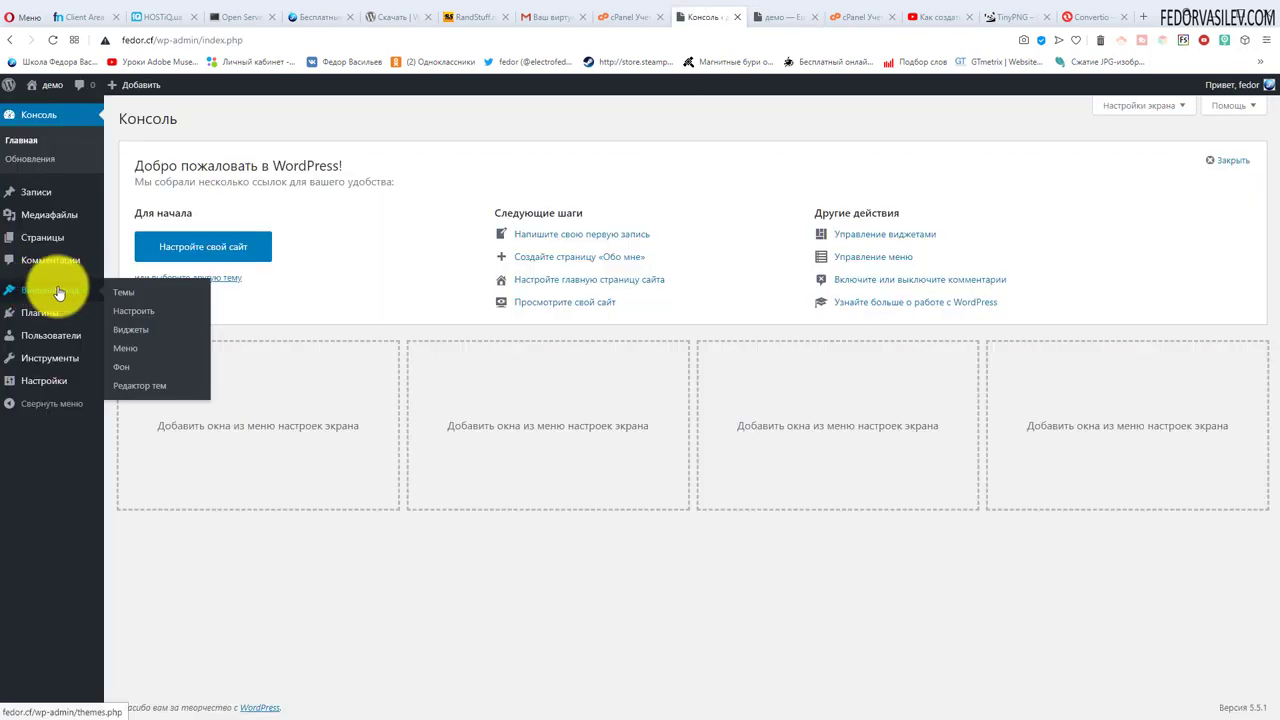
left_click(124, 298)
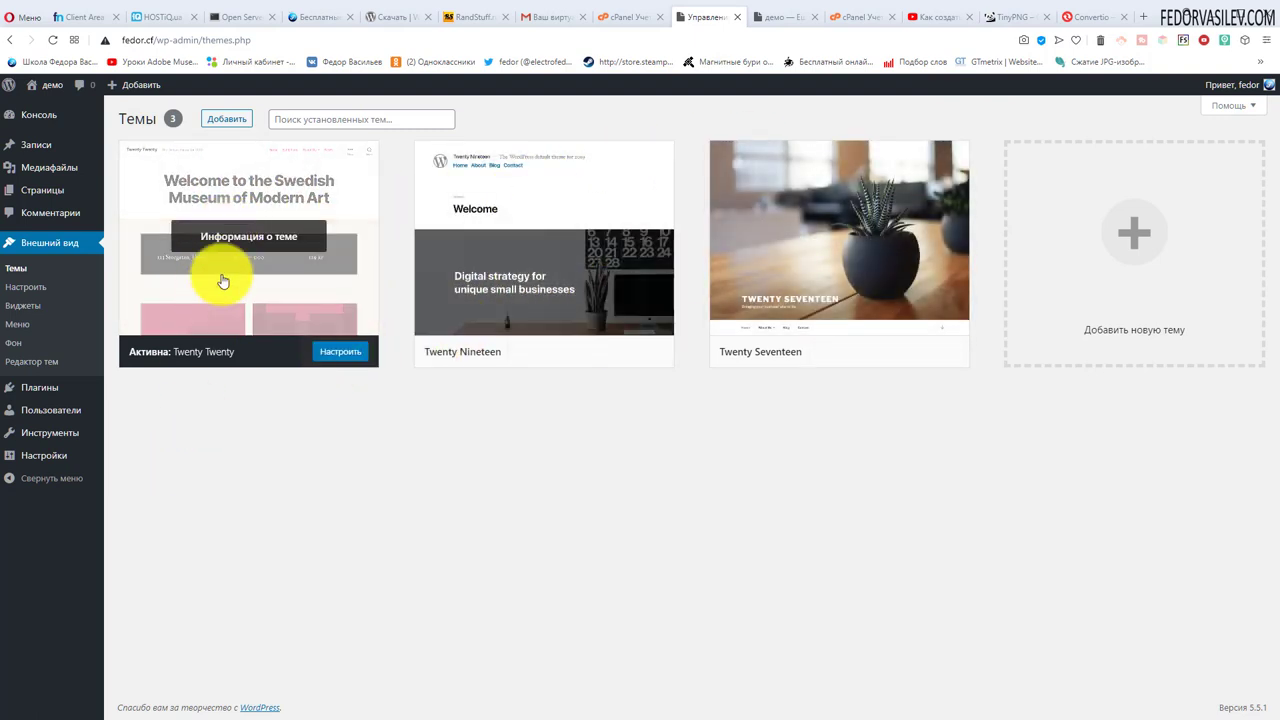
left_click(237, 236)
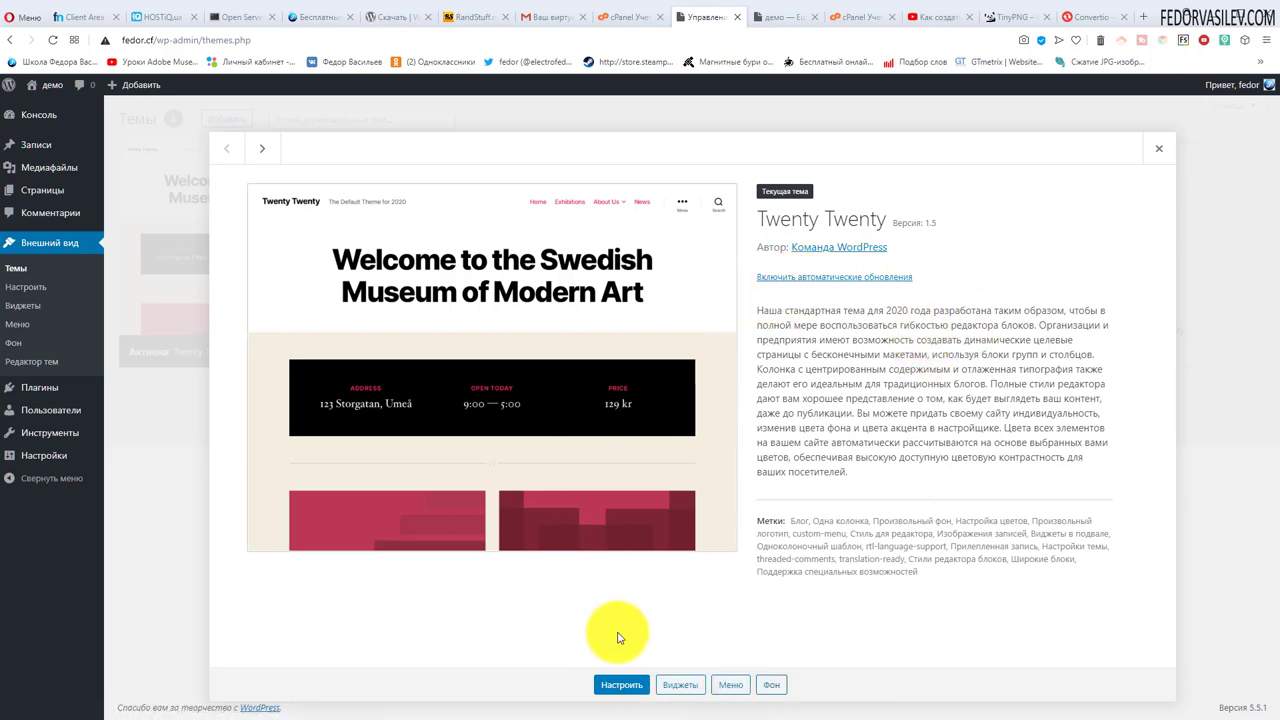
left_click(1159, 148)
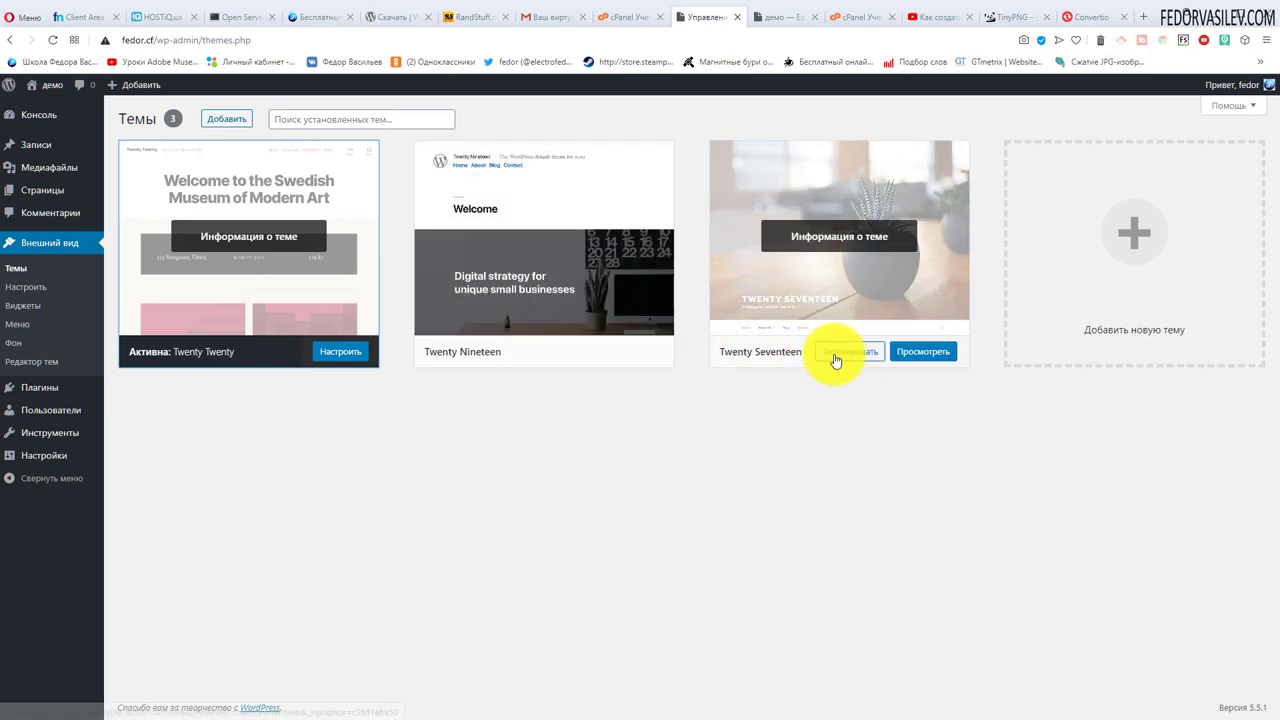
Activate the Twenty Seventeen theme and view its theme details.
left_click(838, 352)
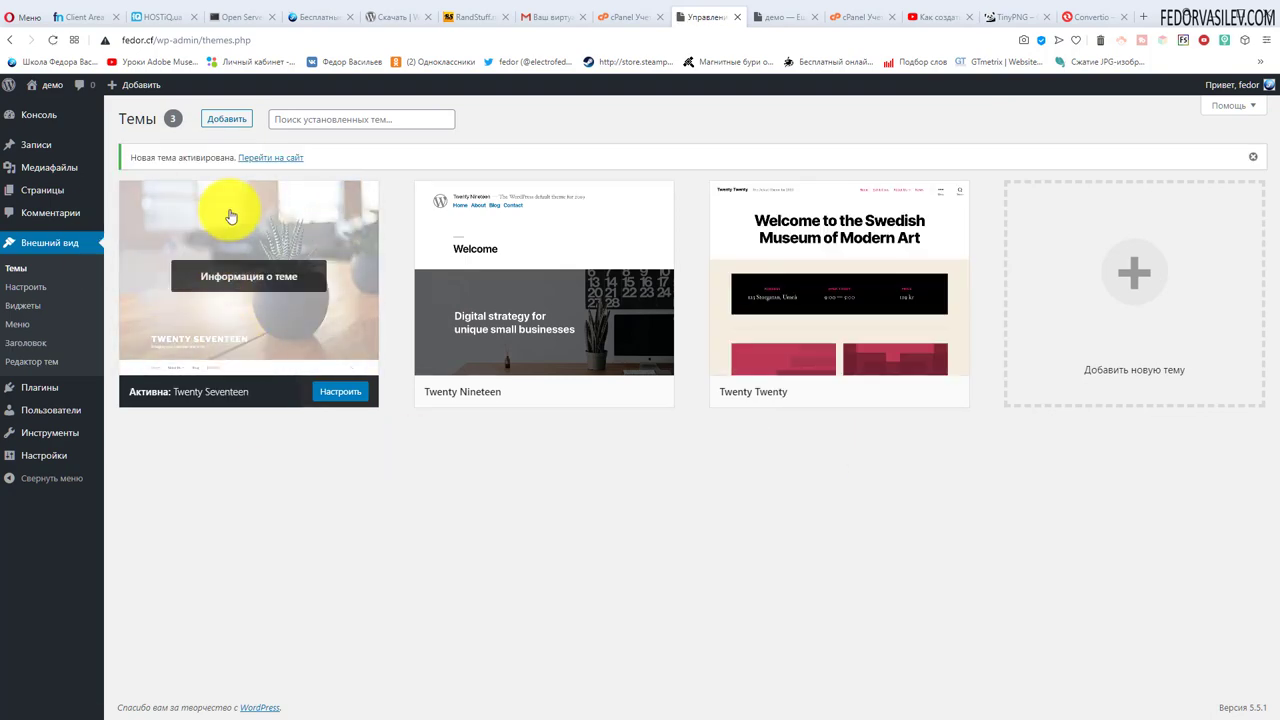
double_click(140, 391)
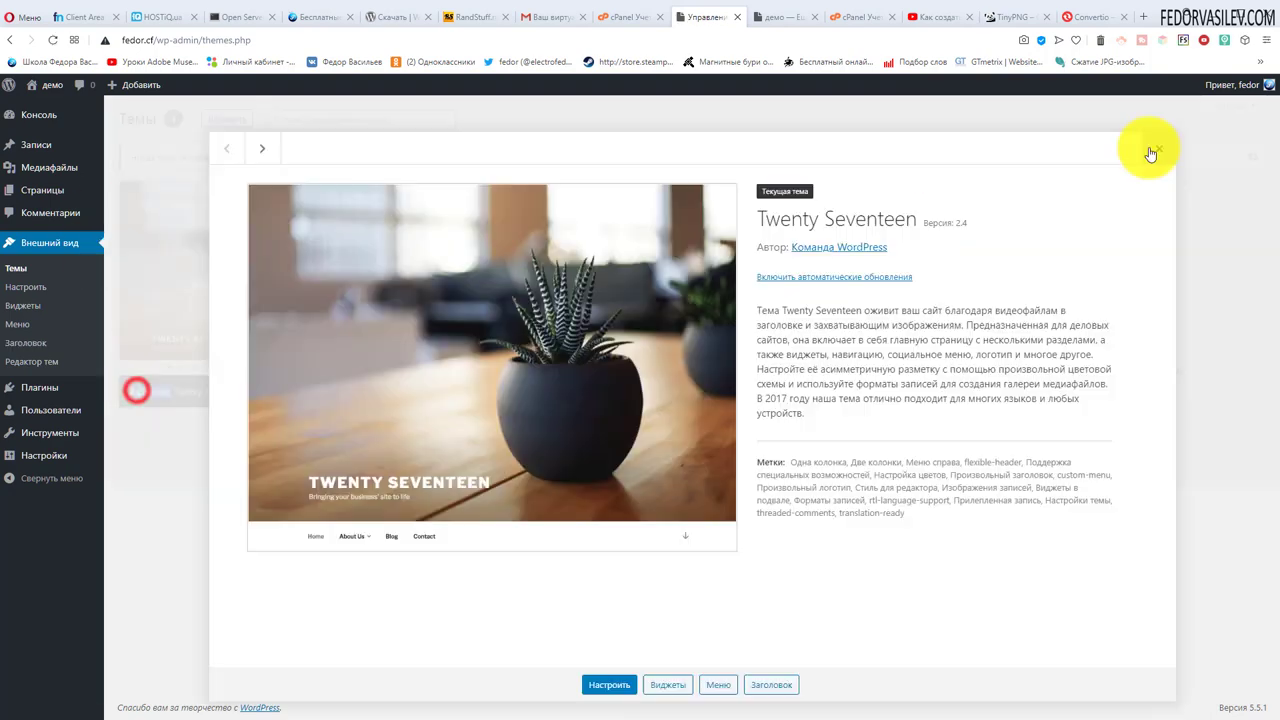
left_click(1150, 146)
Reload the demo site's home page and examine the header, posts, sidebar and footer under the newly activated theme.
left_click(785, 17)
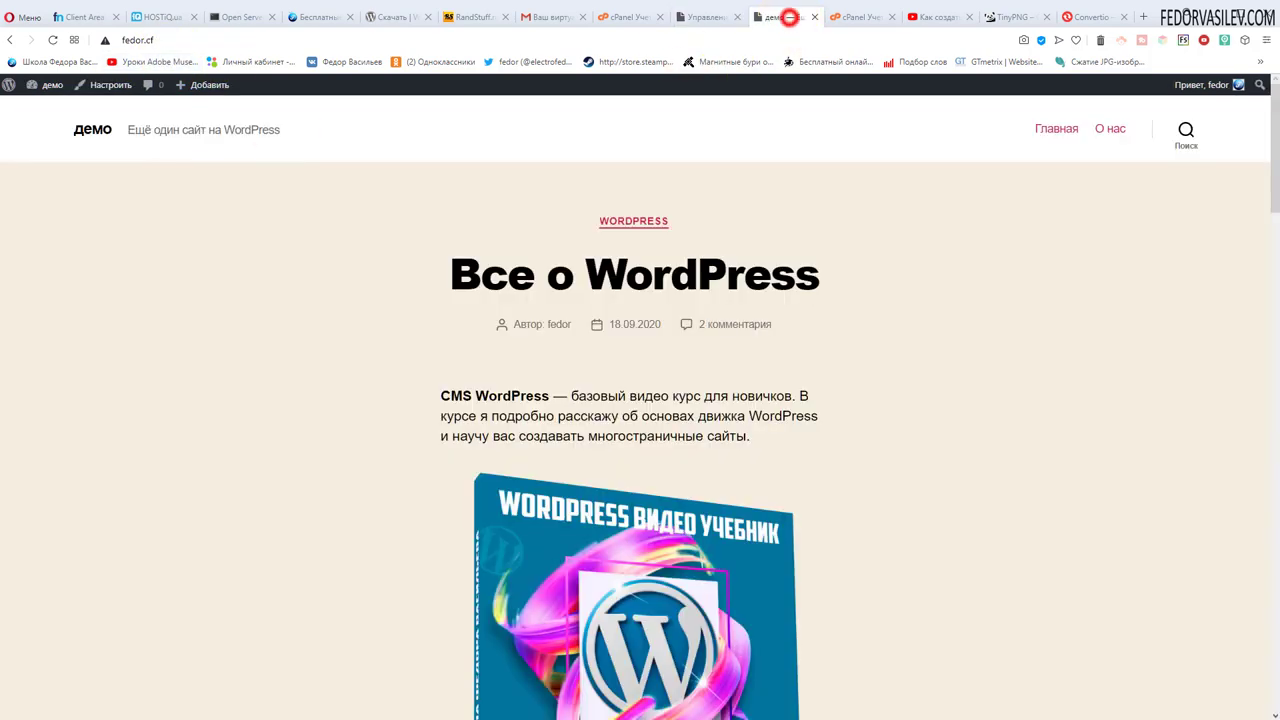
left_click(52, 40)
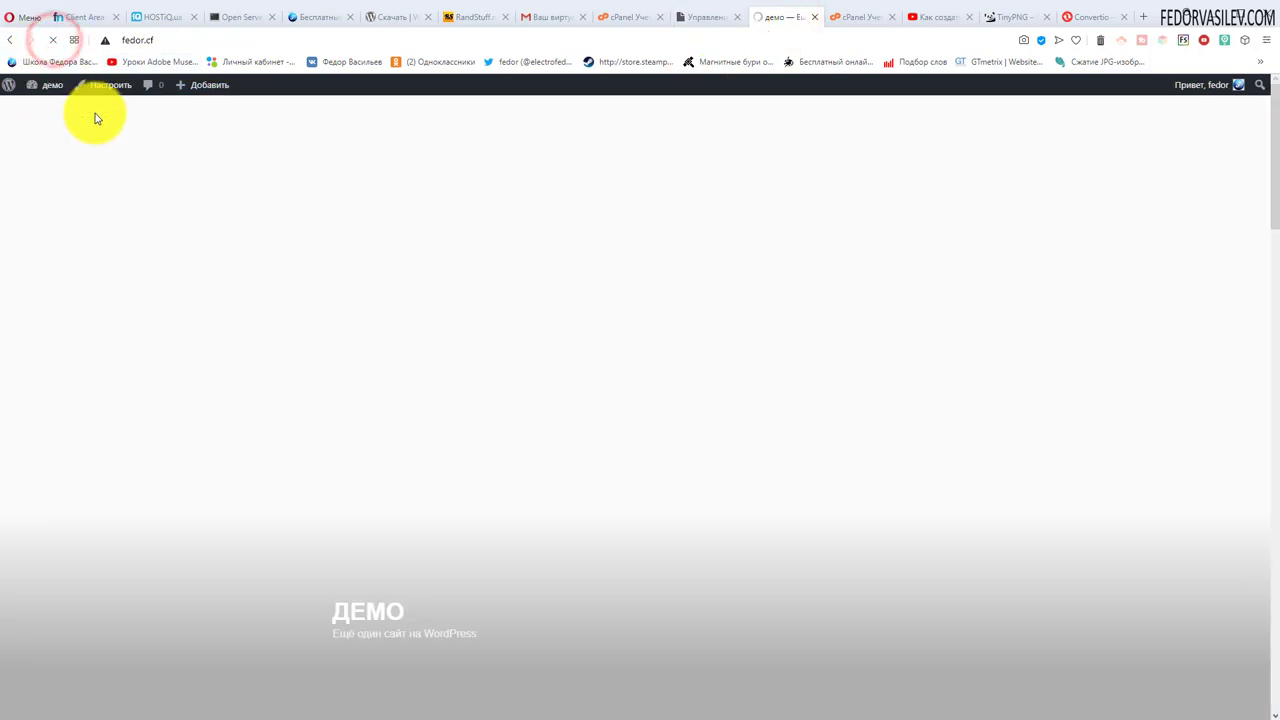
scroll(371, 274, "down", 5)
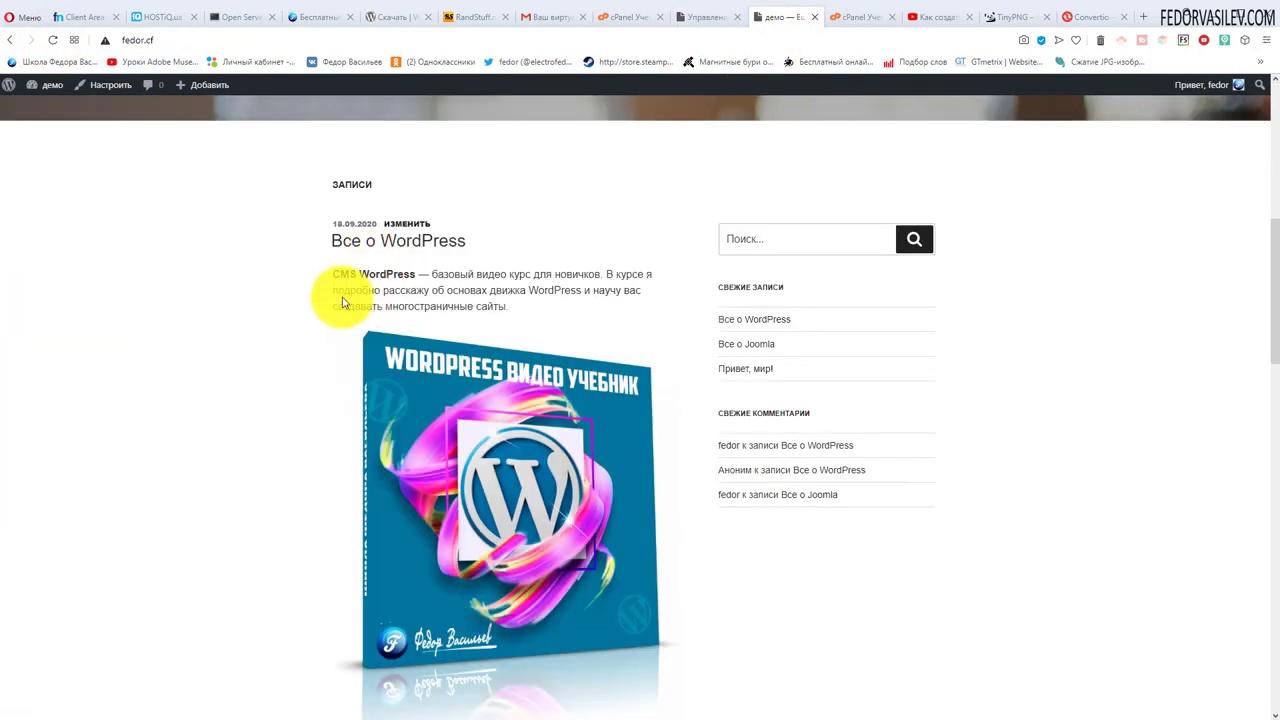
left_click_drag(324, 214, 237, 340)
left_click(237, 338)
scroll(414, 368, "down", 15)
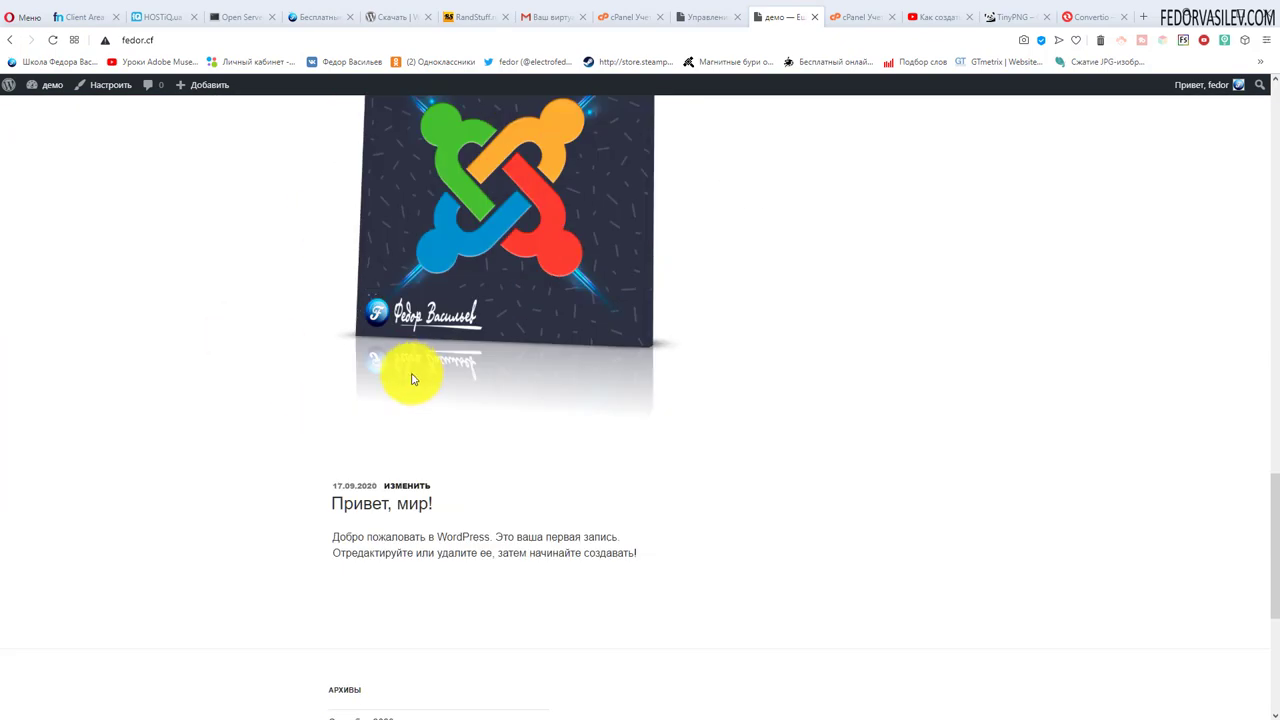
scroll(414, 370, "down", 3)
scroll(414, 360, "up", 18)
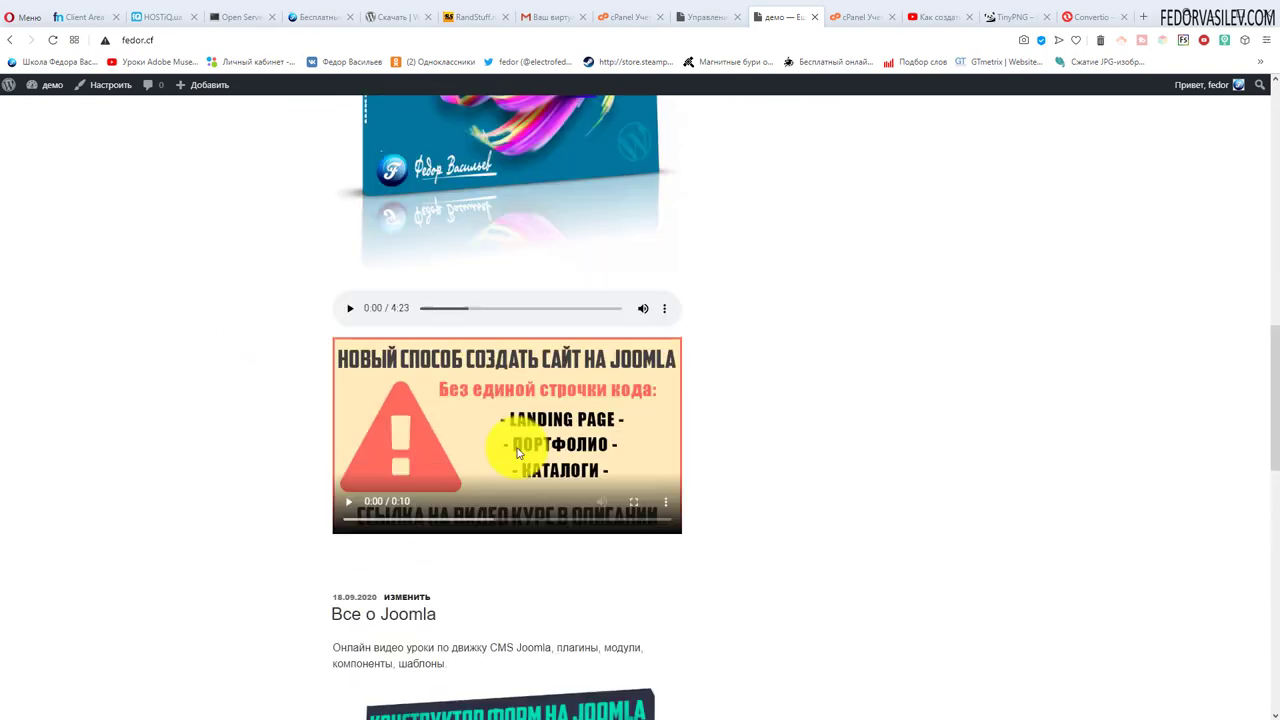
scroll(486, 310, "up", 5)
scroll(480, 191, "down", 6)
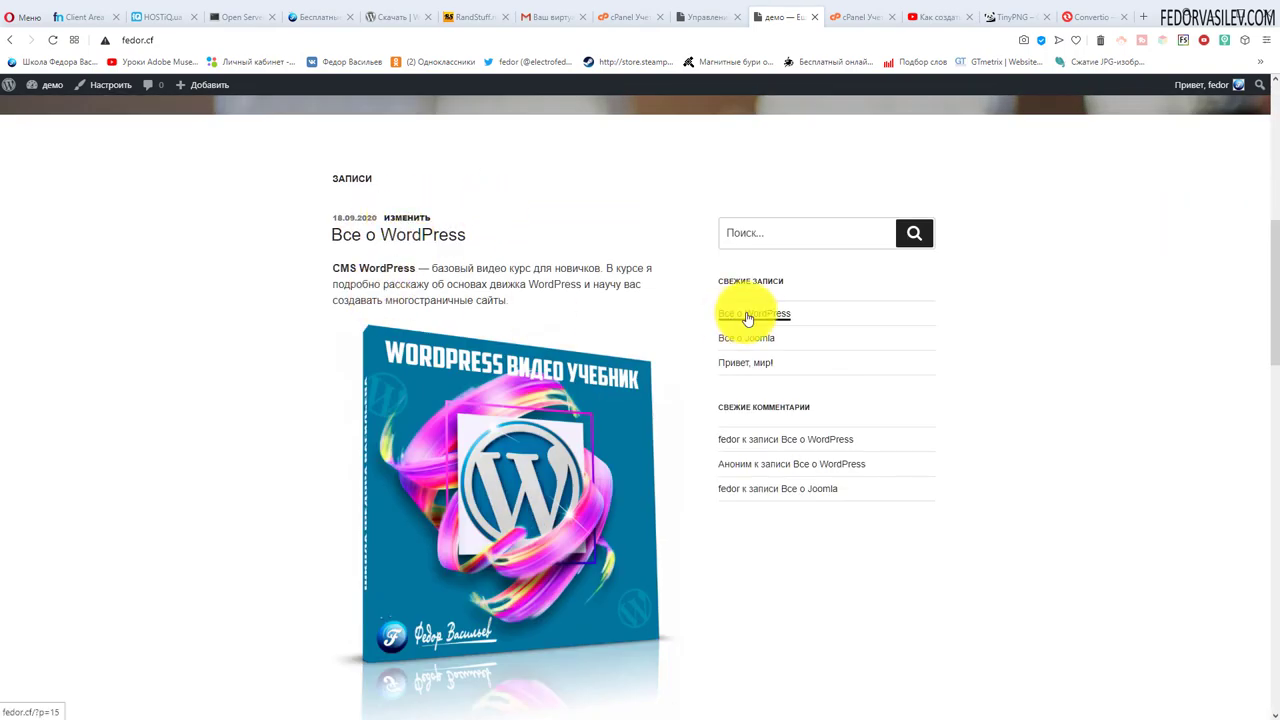
scroll(800, 320, "down", 5)
scroll(815, 334, "down", 8)
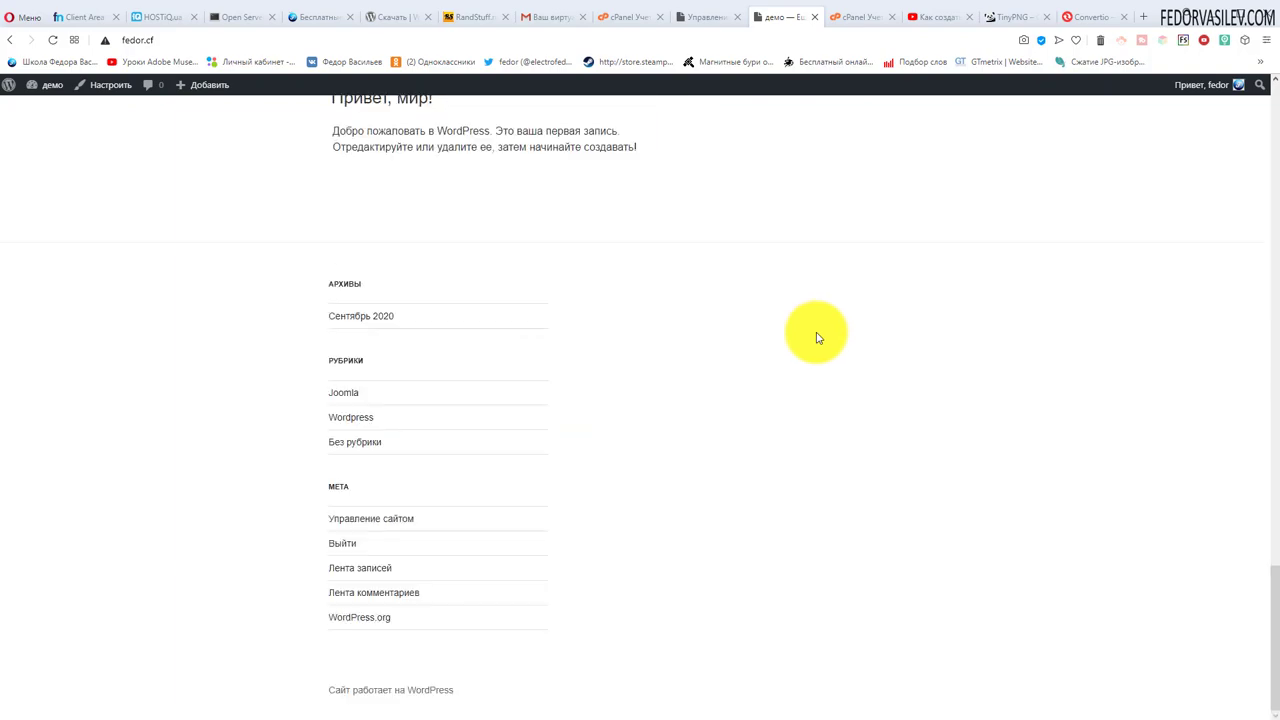
scroll(790, 502, "up", 5)
scroll(790, 502, "up", 15)
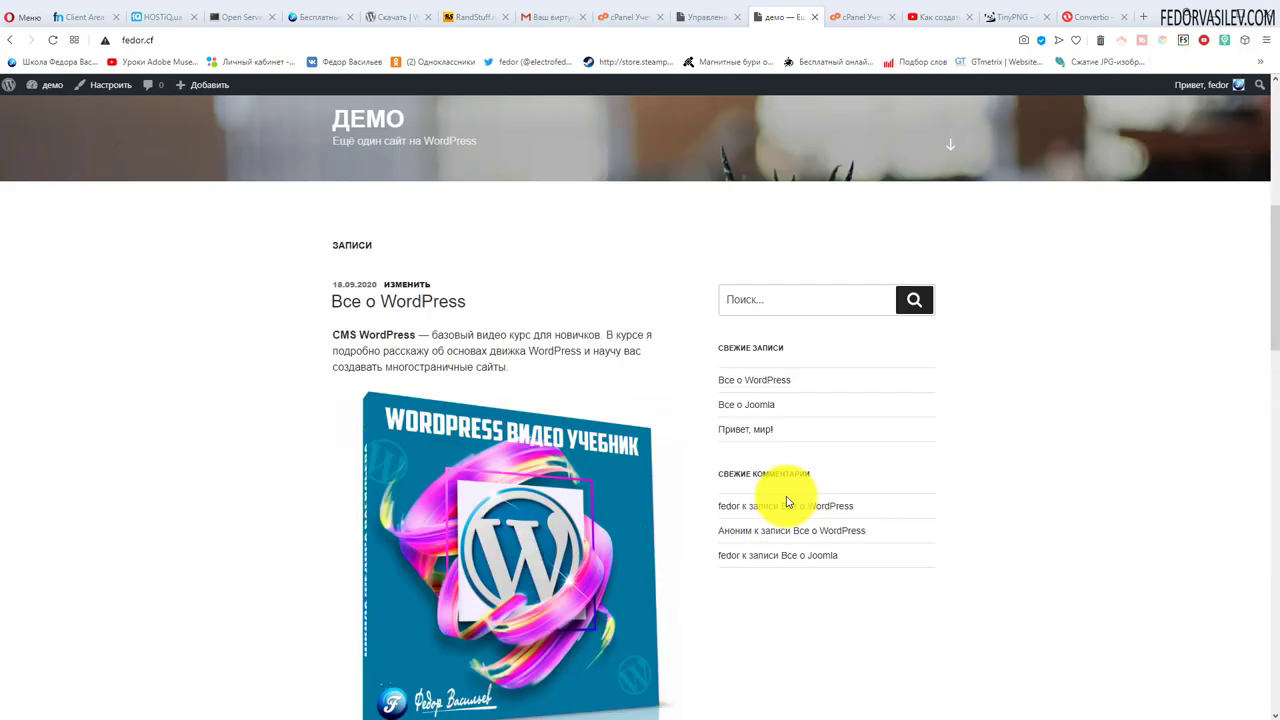
scroll(771, 466, "down", 5)
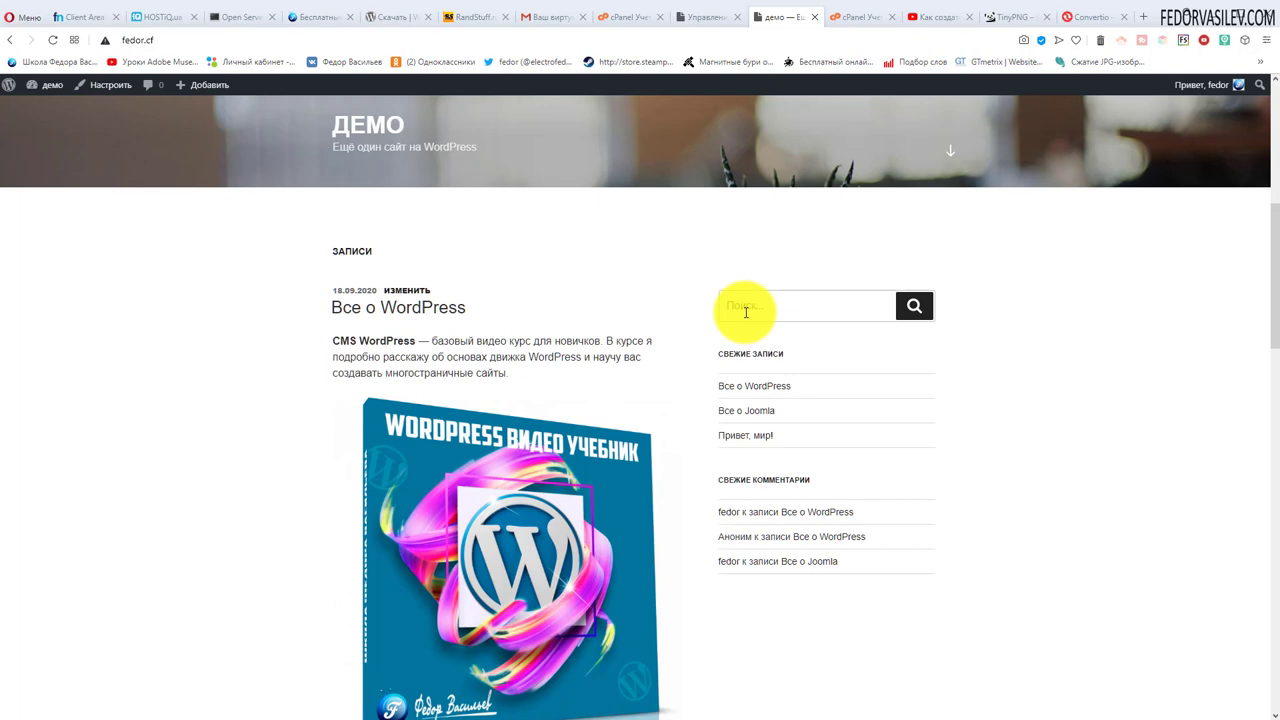
scroll(745, 312, "up", 5)
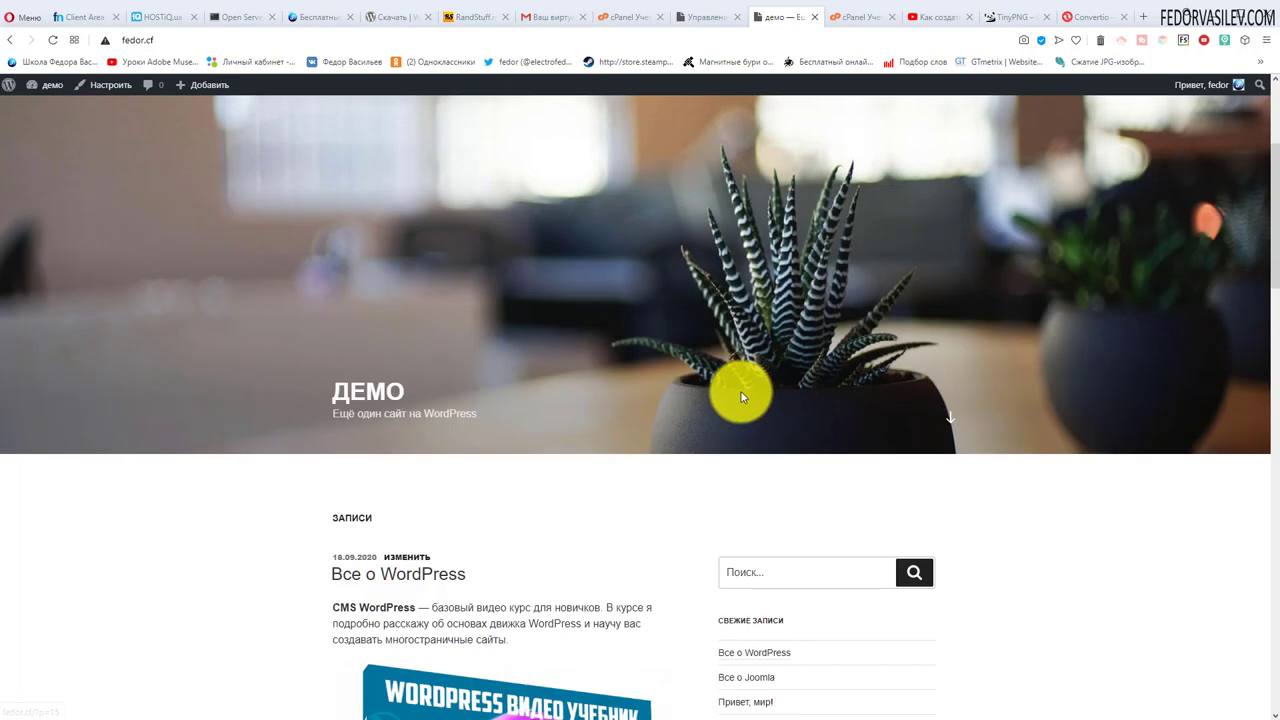
scroll(723, 443, "down", 5)
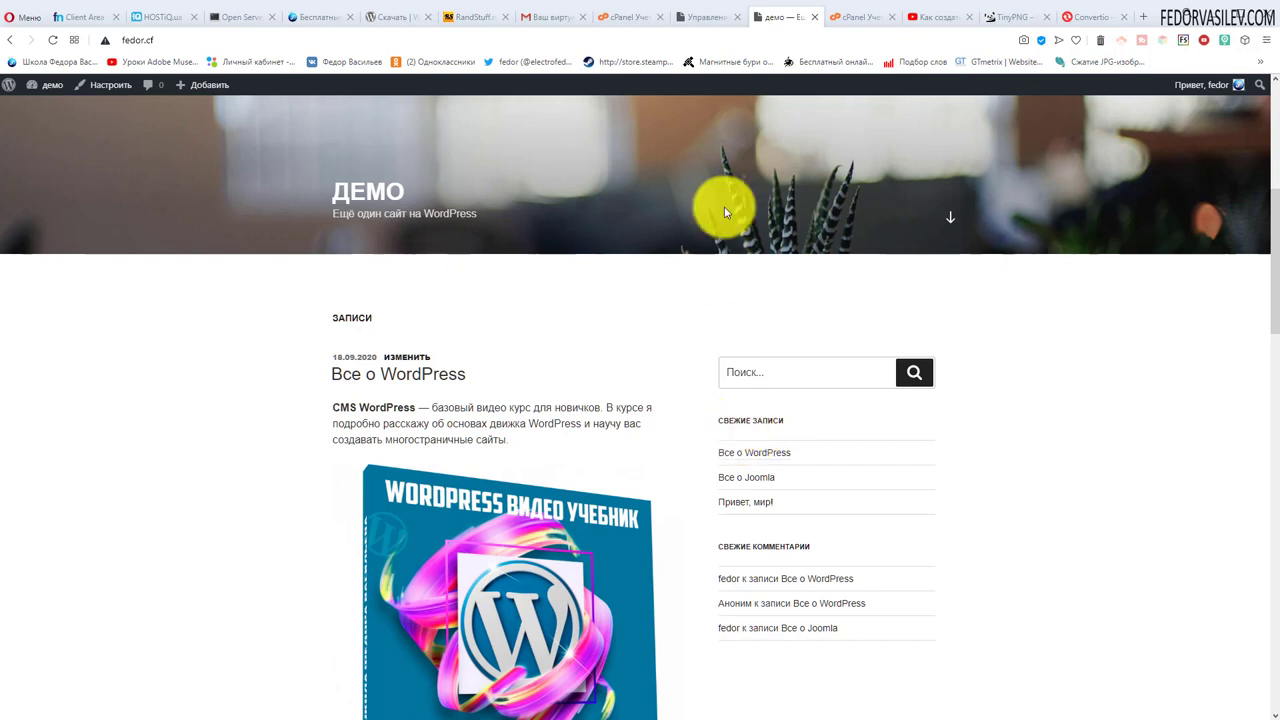
Return to the admin area, open the catalogue for adding themes and browse the featured and popular themes.
left_click(721, 17)
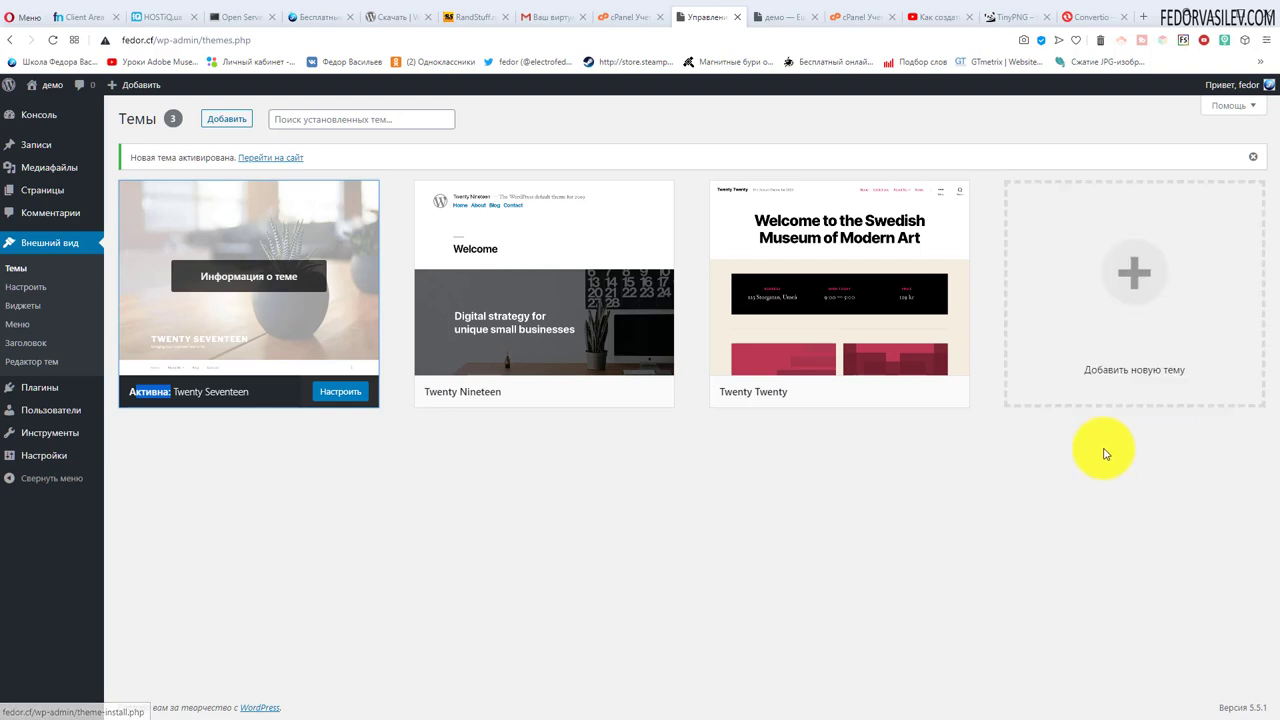
left_click(1128, 295)
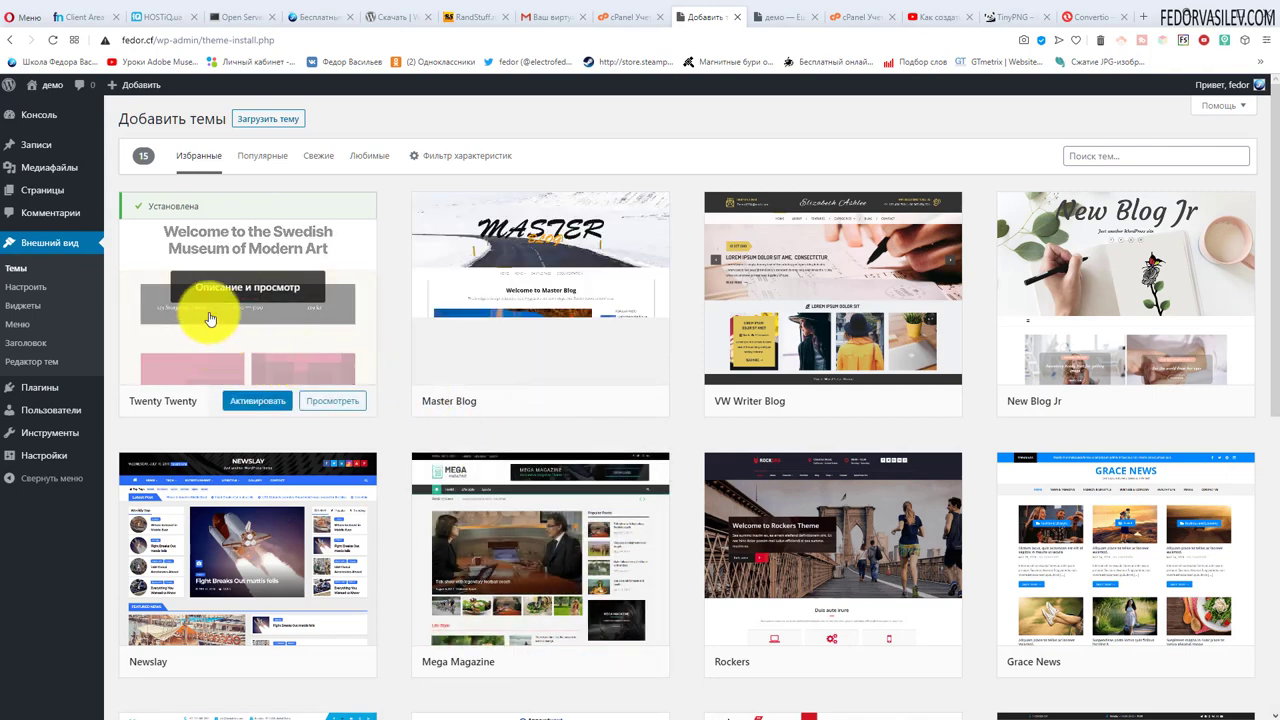
scroll(757, 371, "down", 5)
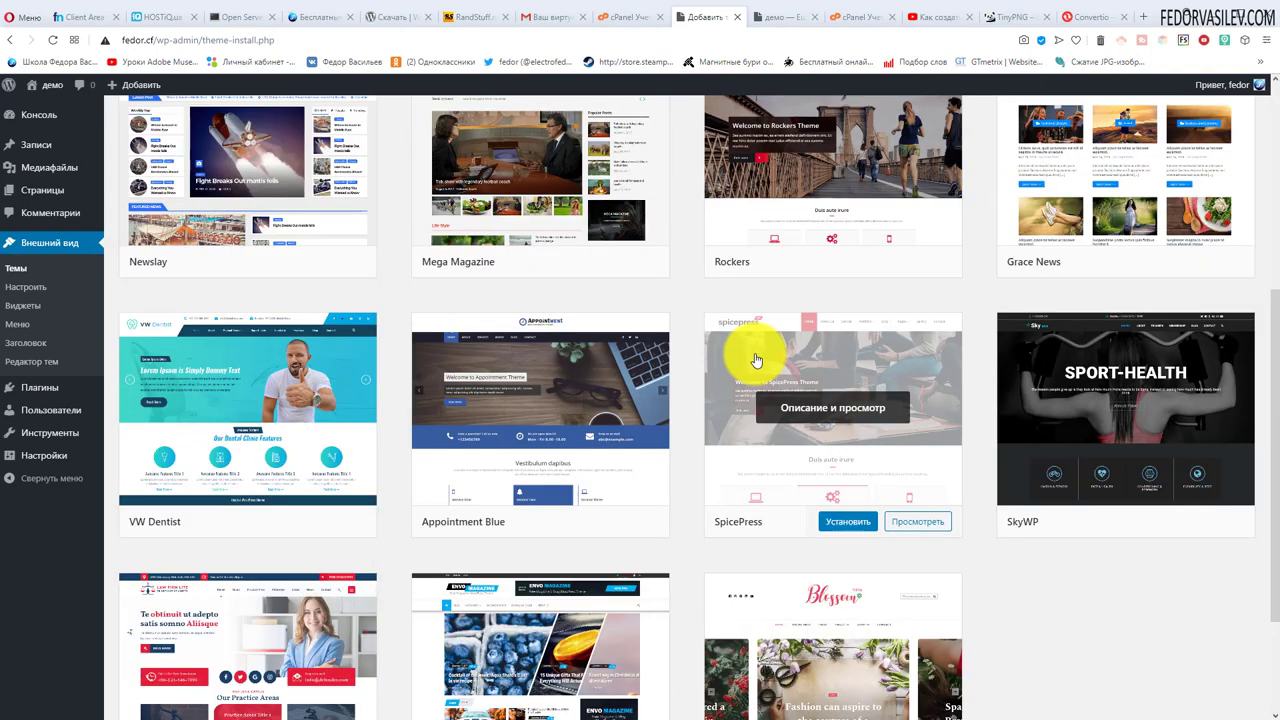
scroll(400, 467, "up", 3)
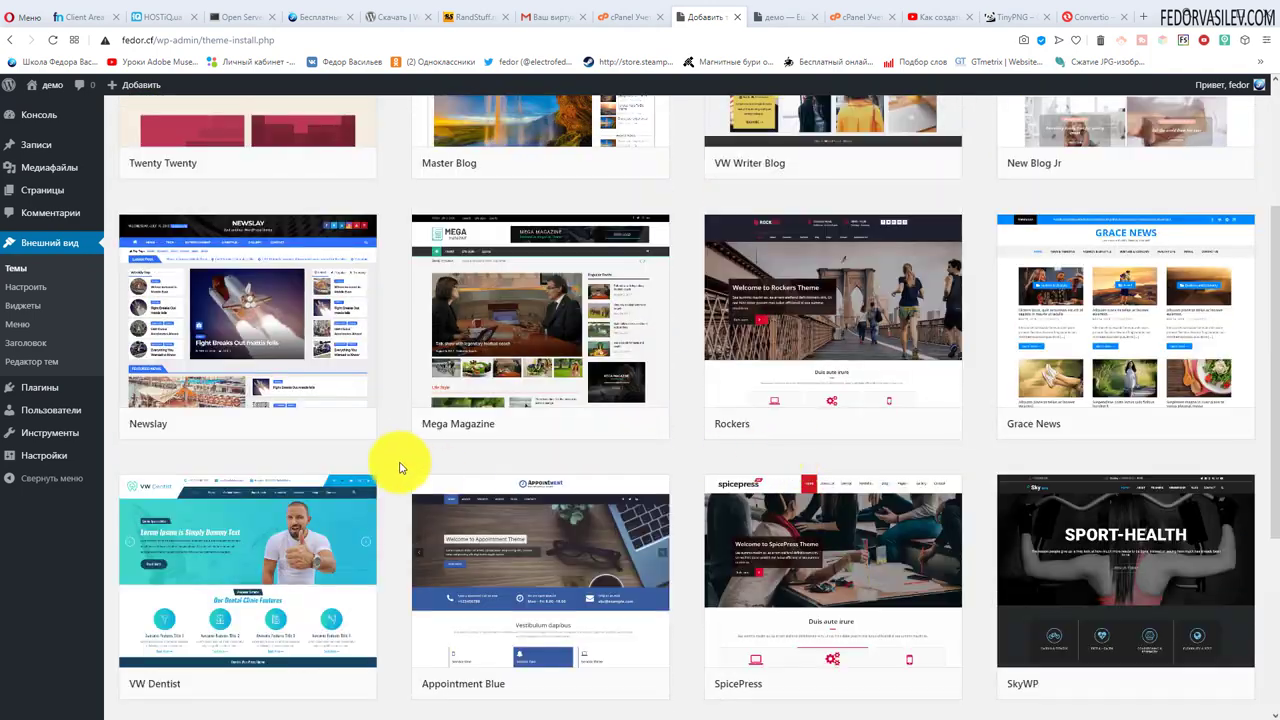
scroll(407, 457, "up", 2)
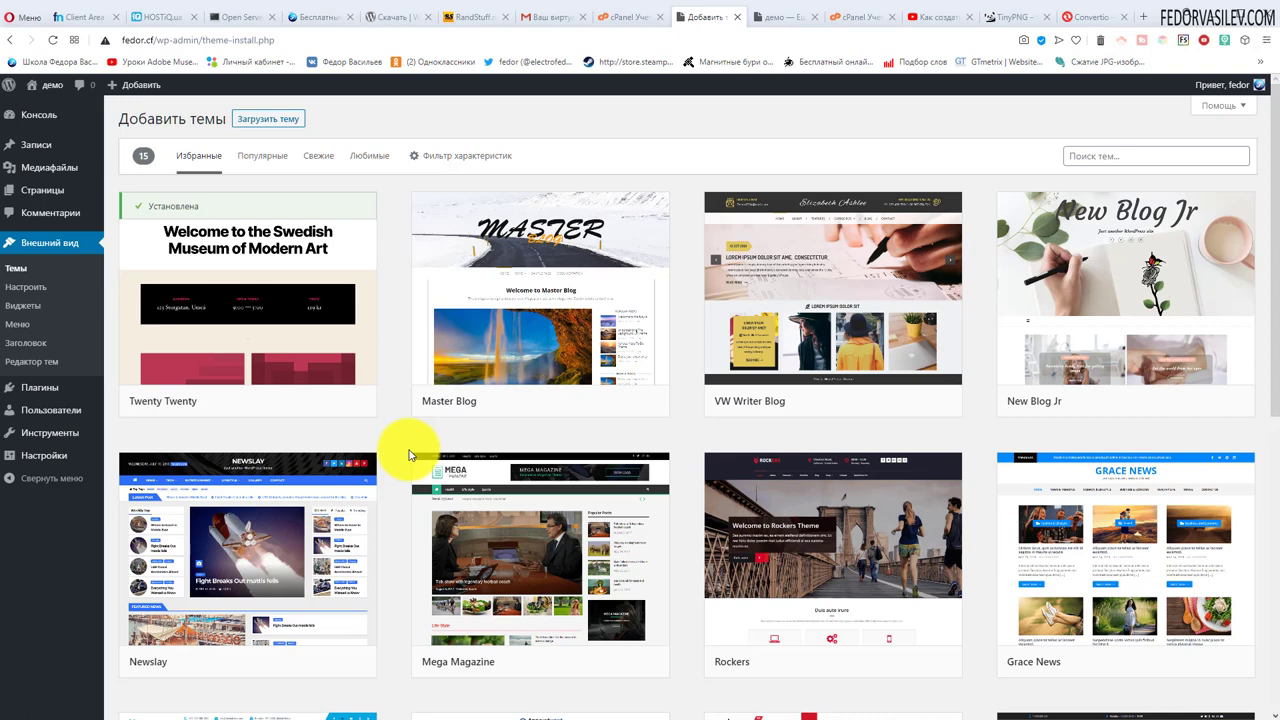
mouse_move(470, 350)
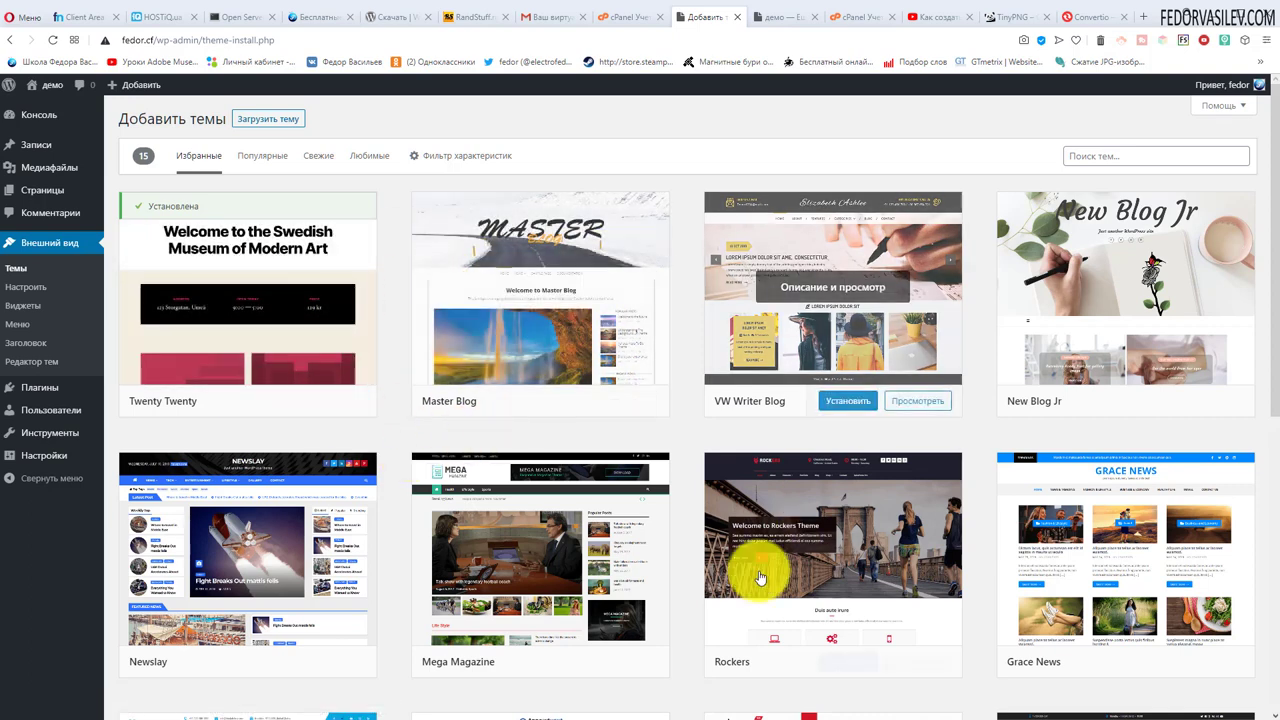
mouse_move(958, 337)
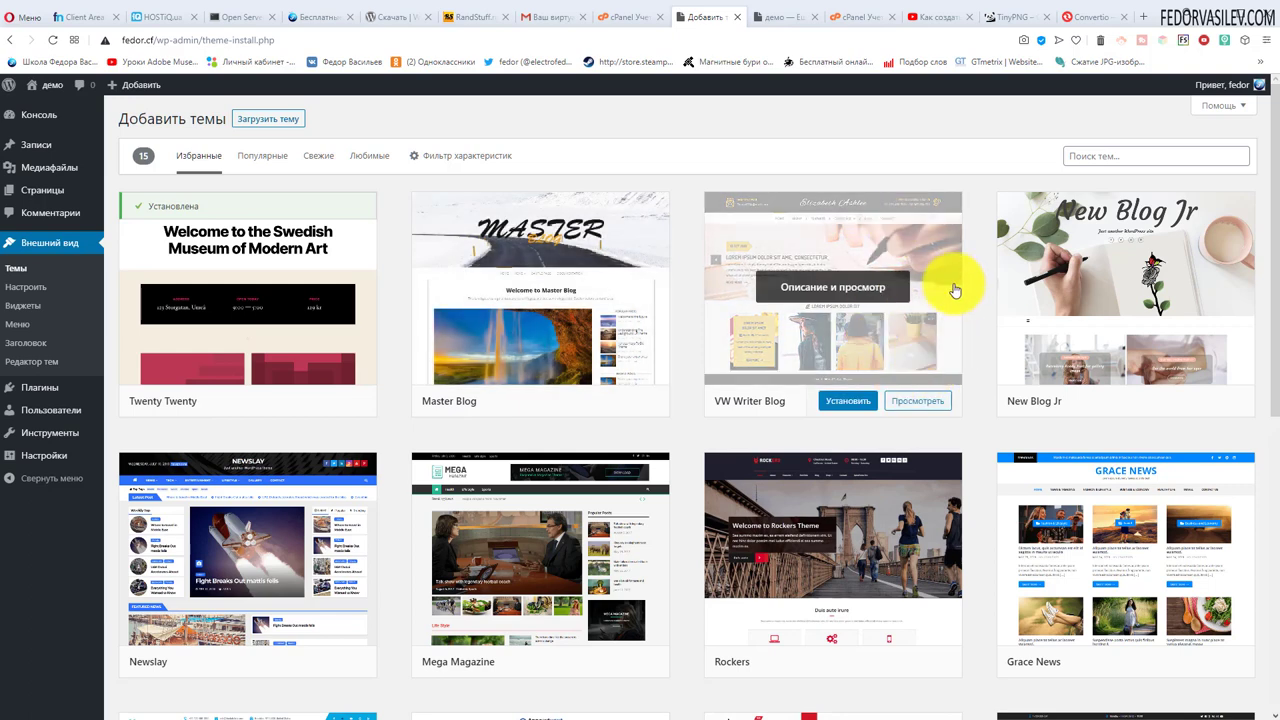
left_click(1085, 155)
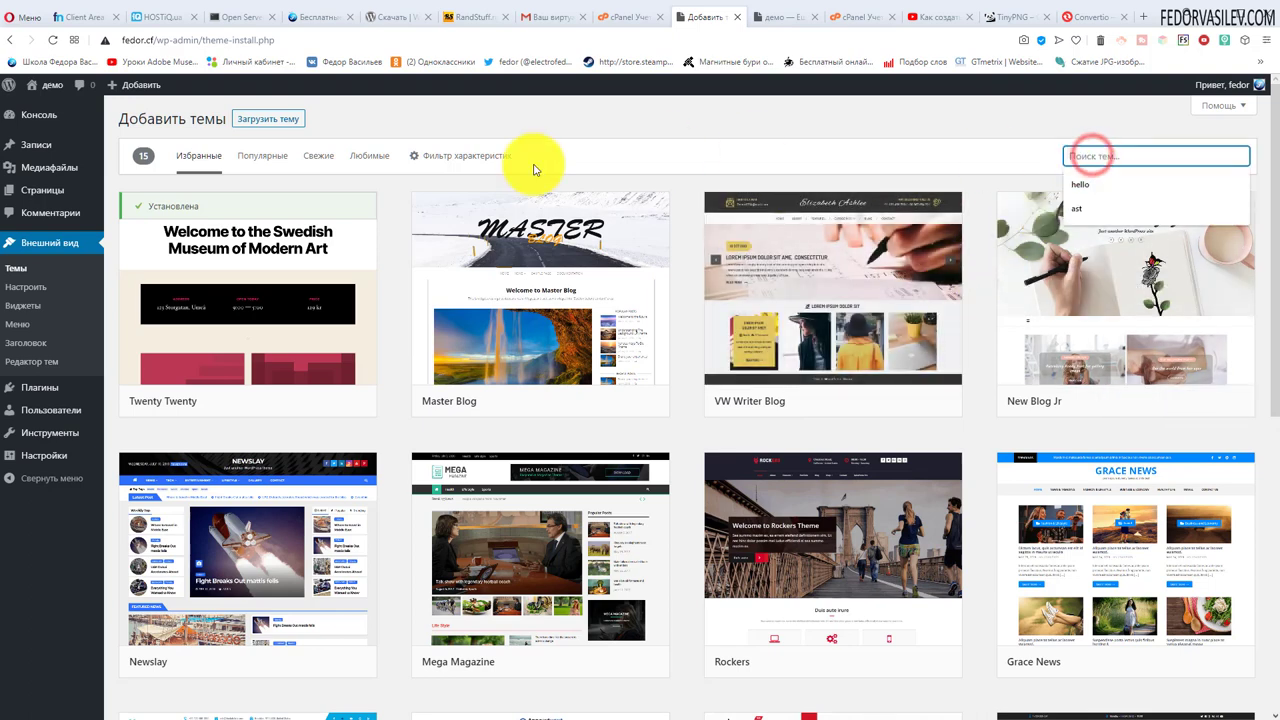
left_click(265, 160)
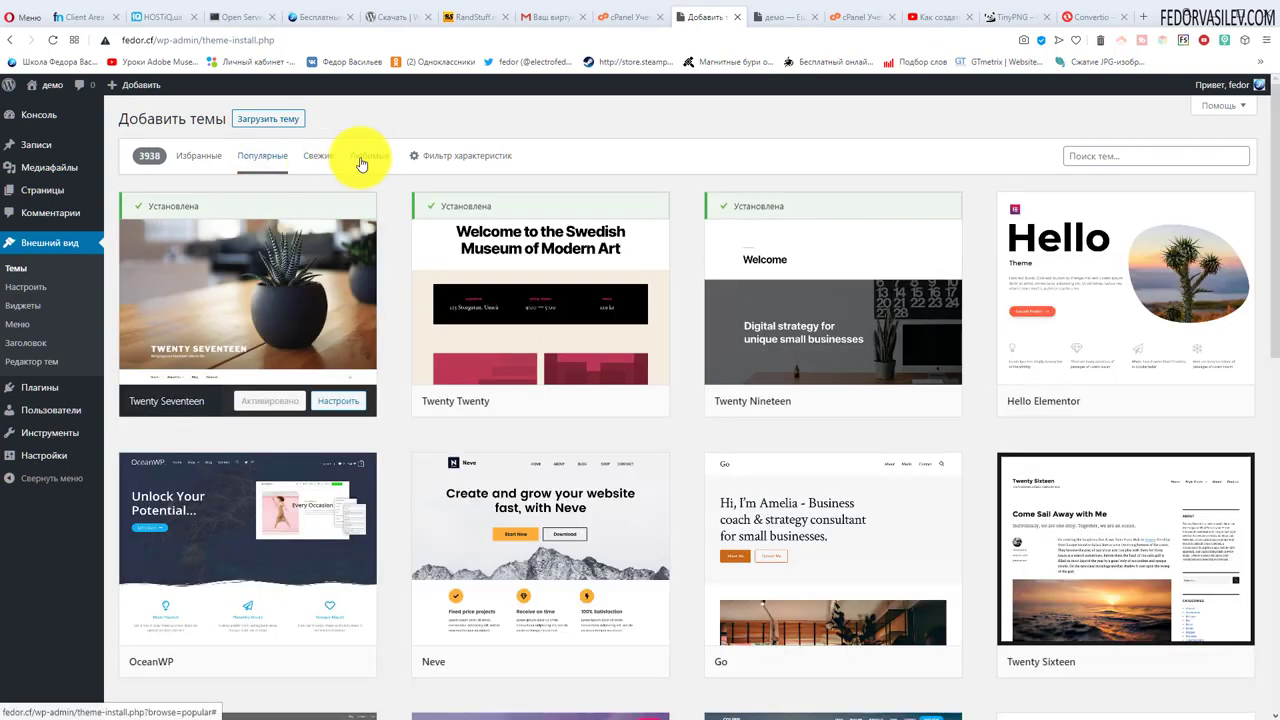
Filter the theme catalogue by the Магазин subject and browse the matching themes.
left_click(459, 158)
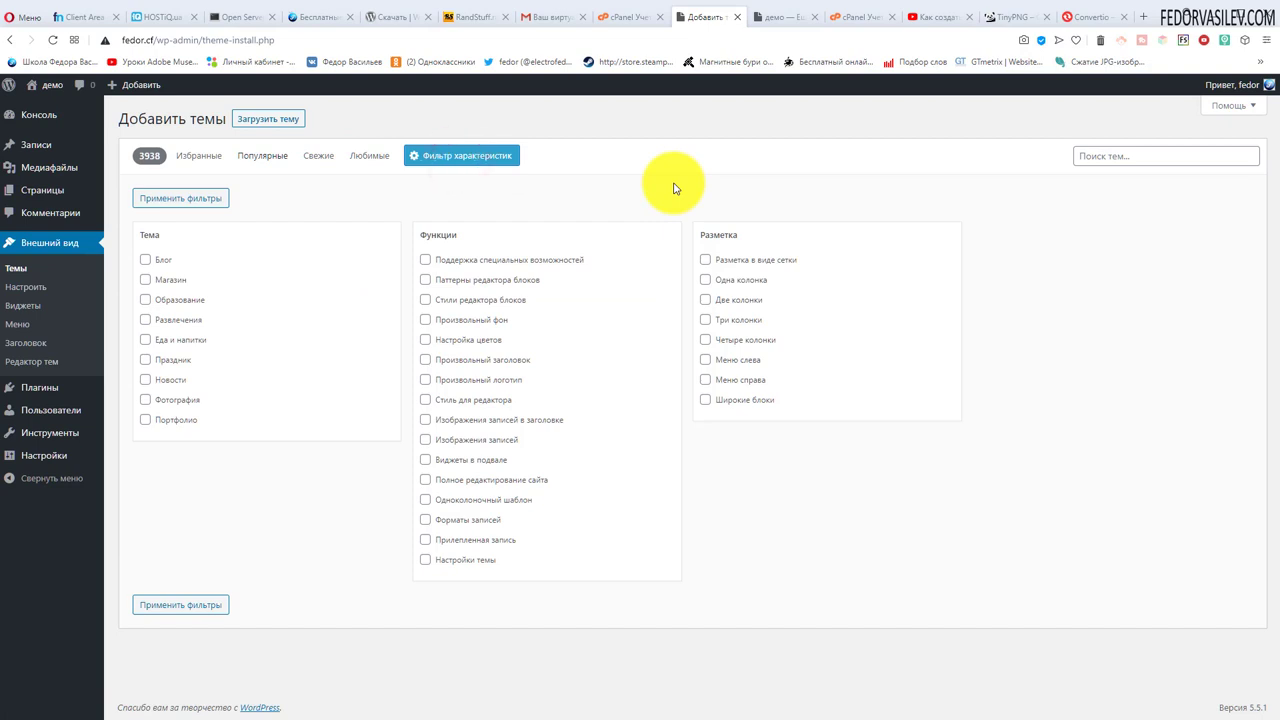
left_click(146, 282)
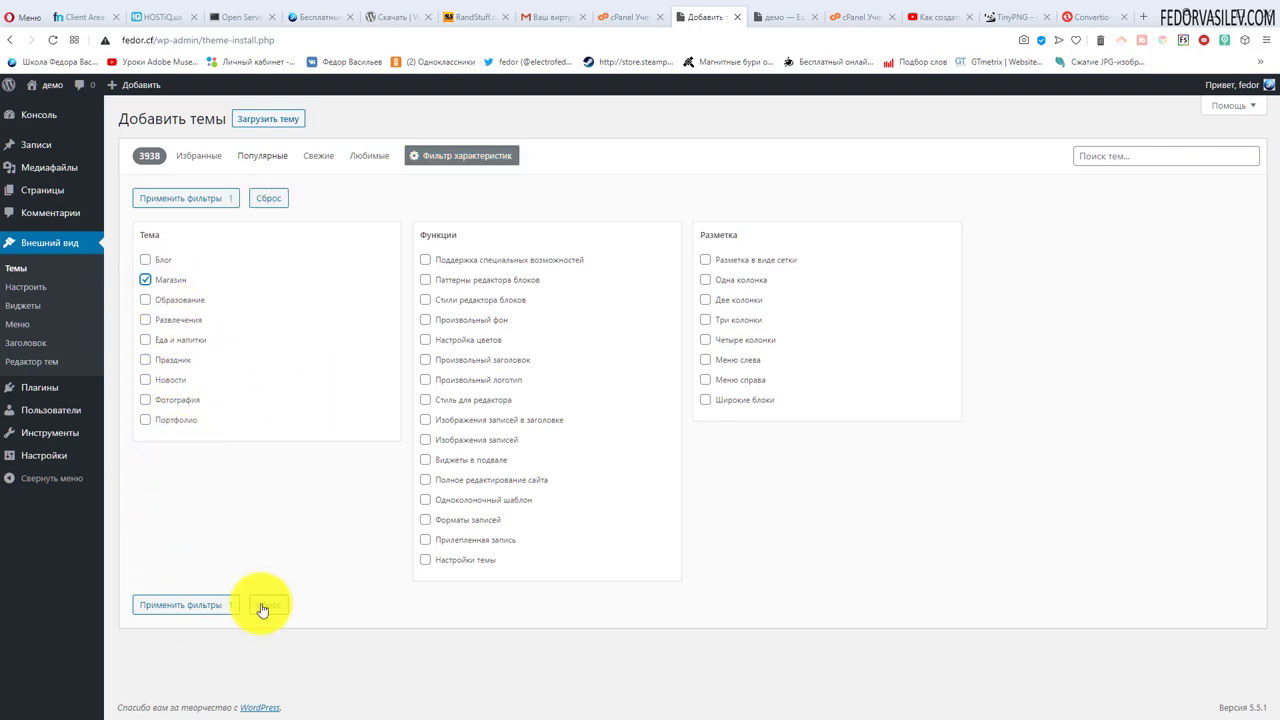
left_click(174, 612)
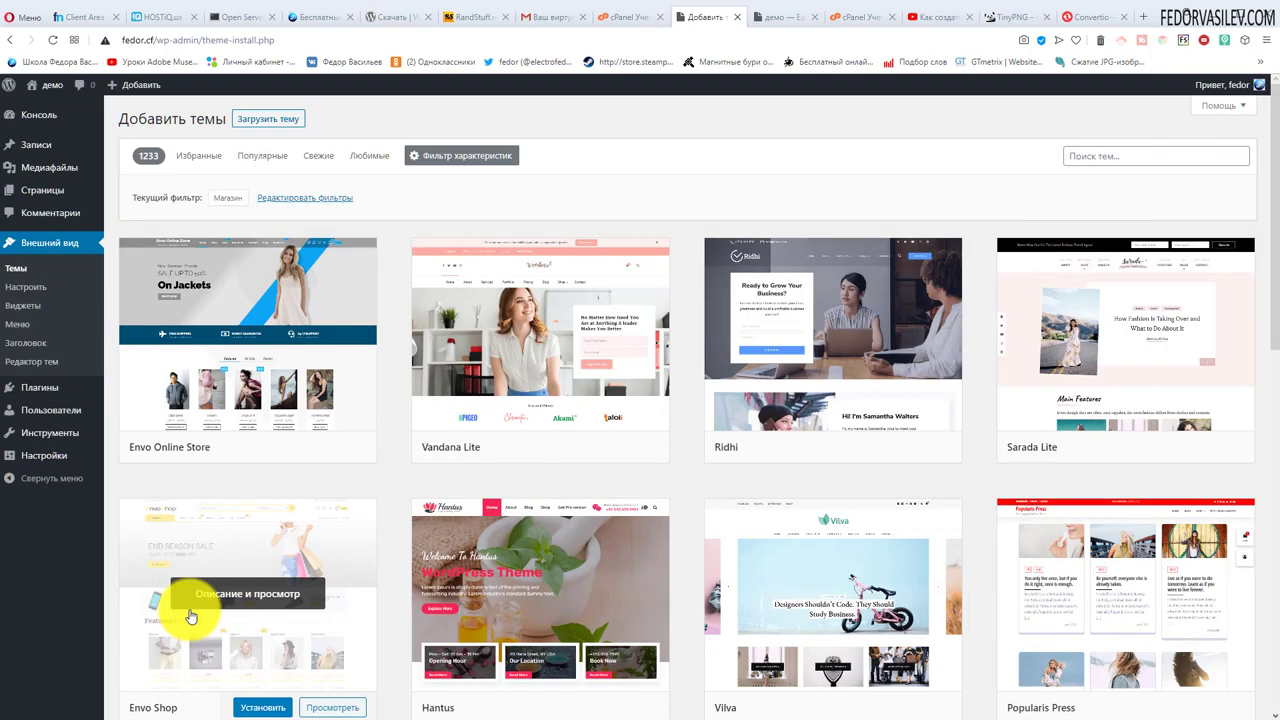
scroll(457, 371, "down", 4)
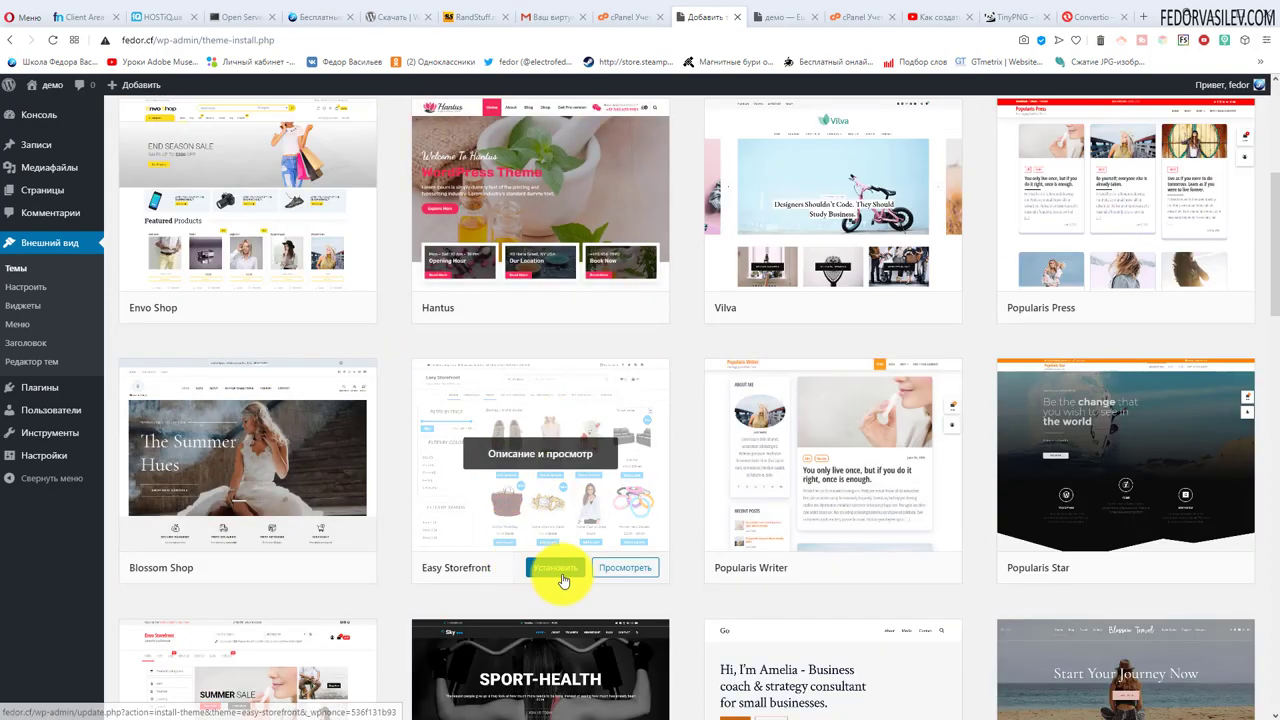
mouse_move(548, 571)
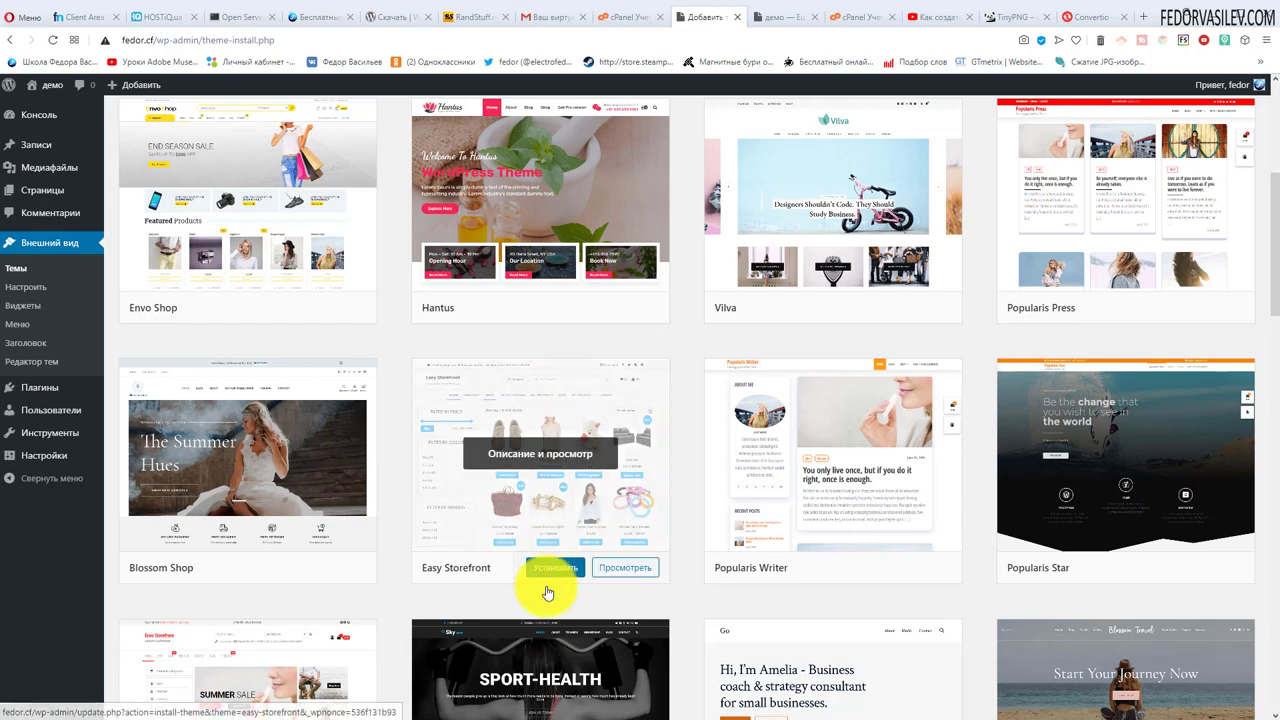
Open the preview and description of the Easy Storefront theme, look it over and close it.
left_click(523, 458)
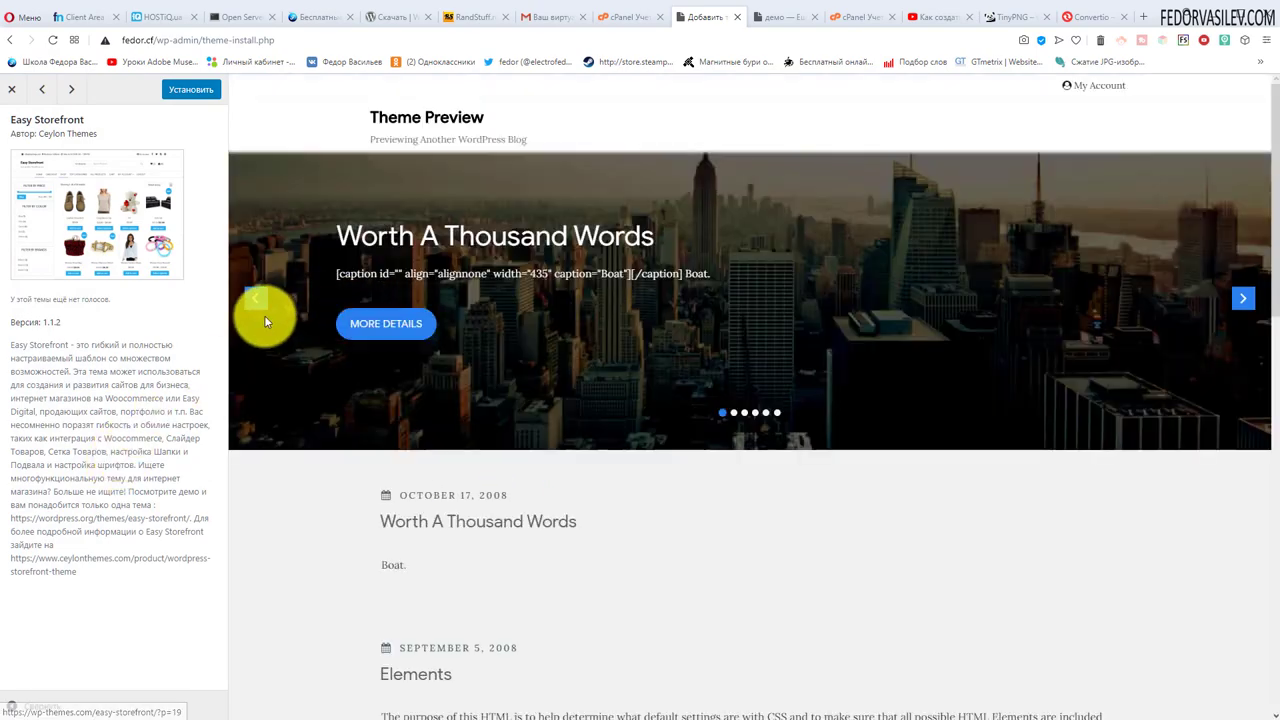
left_click(12, 89)
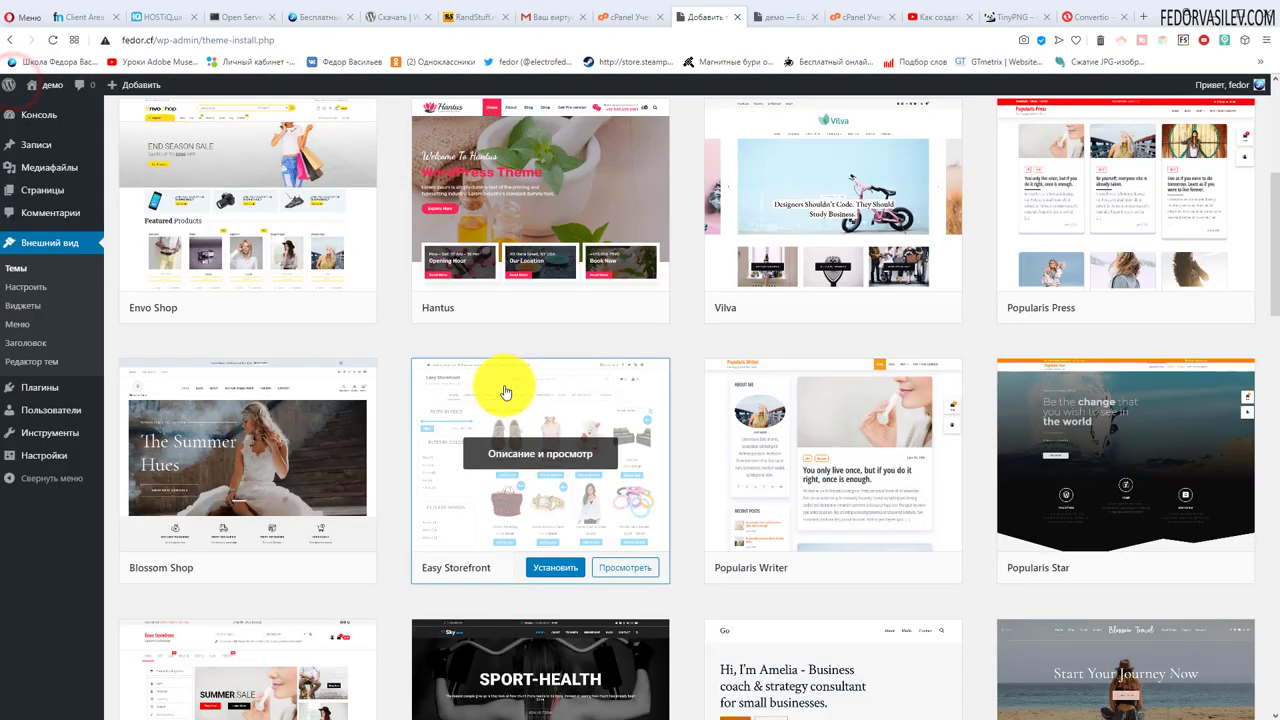
Reopen the catalogue's feature filter and clear the Магазин subject.
scroll(505, 392, "up", 4)
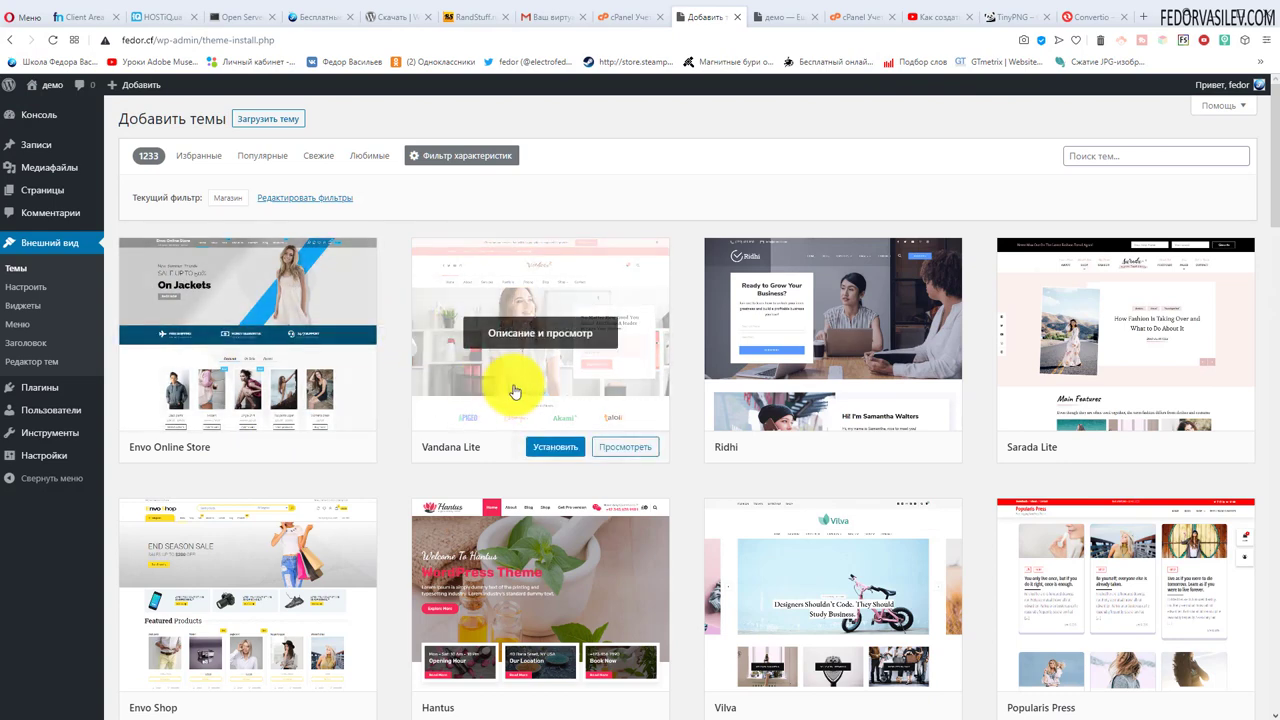
left_click(425, 157)
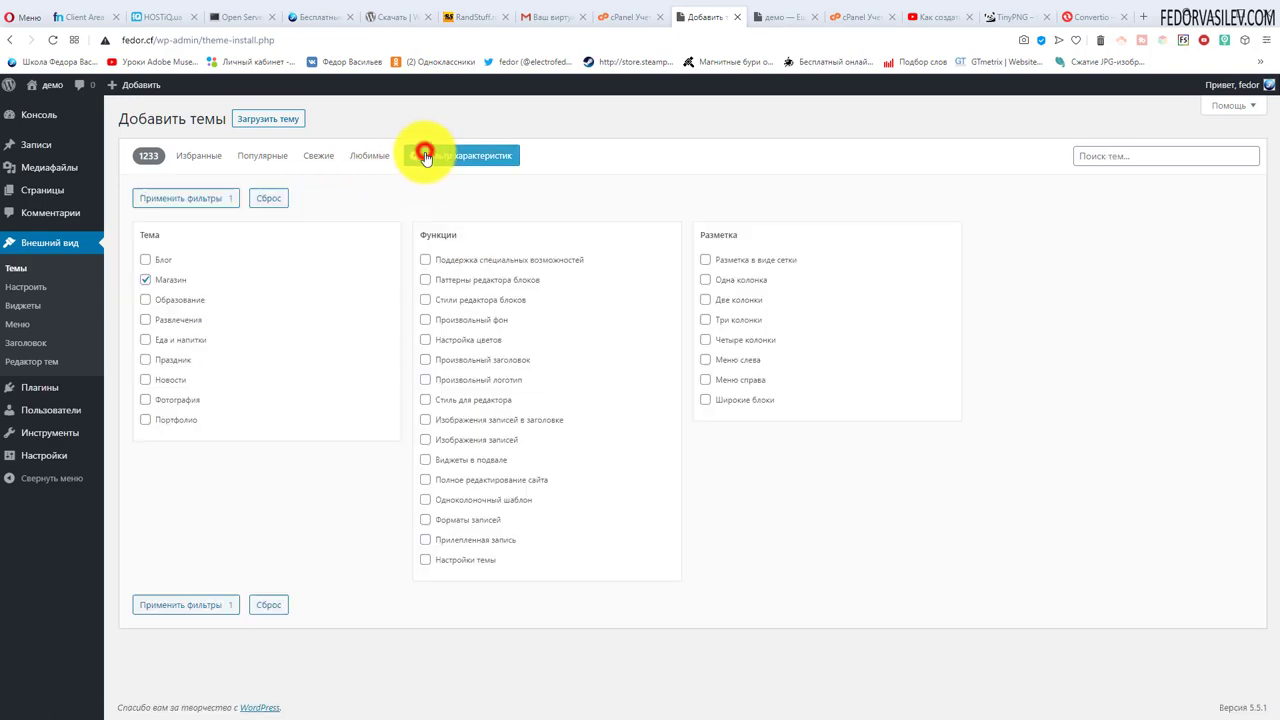
left_click(145, 280)
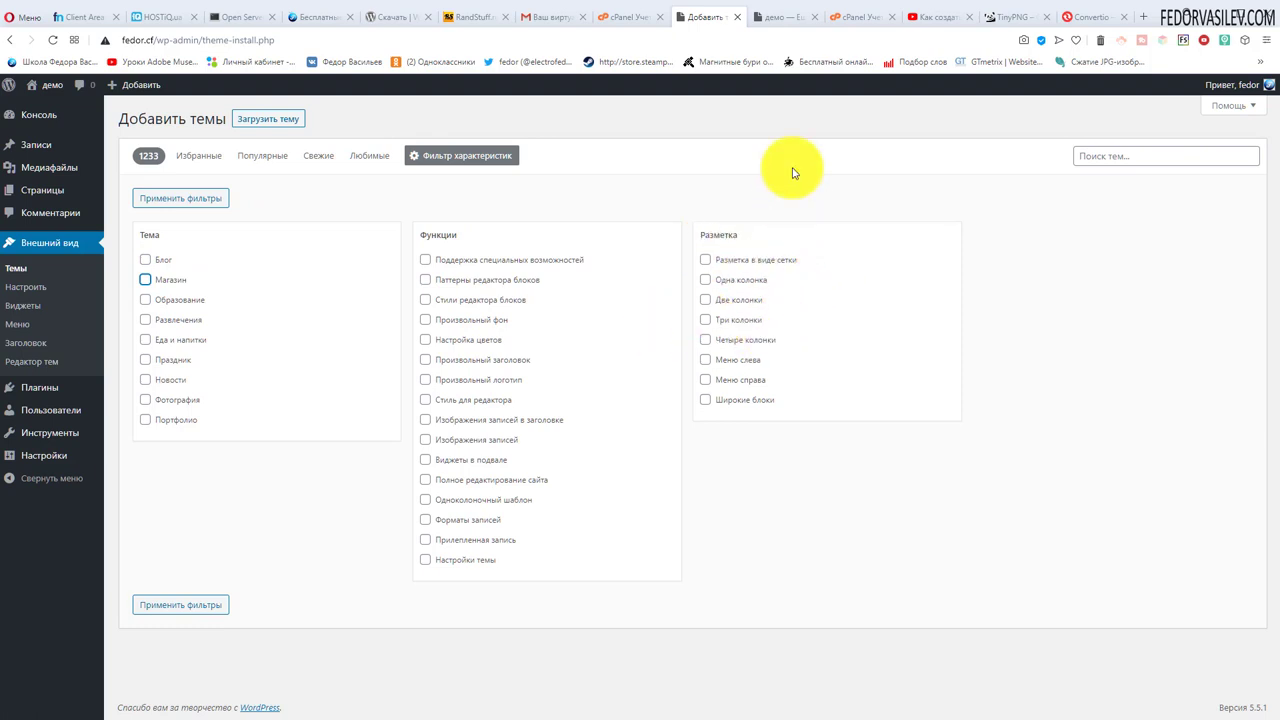
Switch to the demo site's home page, examine the sidebar's recent comments section and header, and return to the theme catalogue.
left_click(788, 20)
scroll(694, 263, "down", 2)
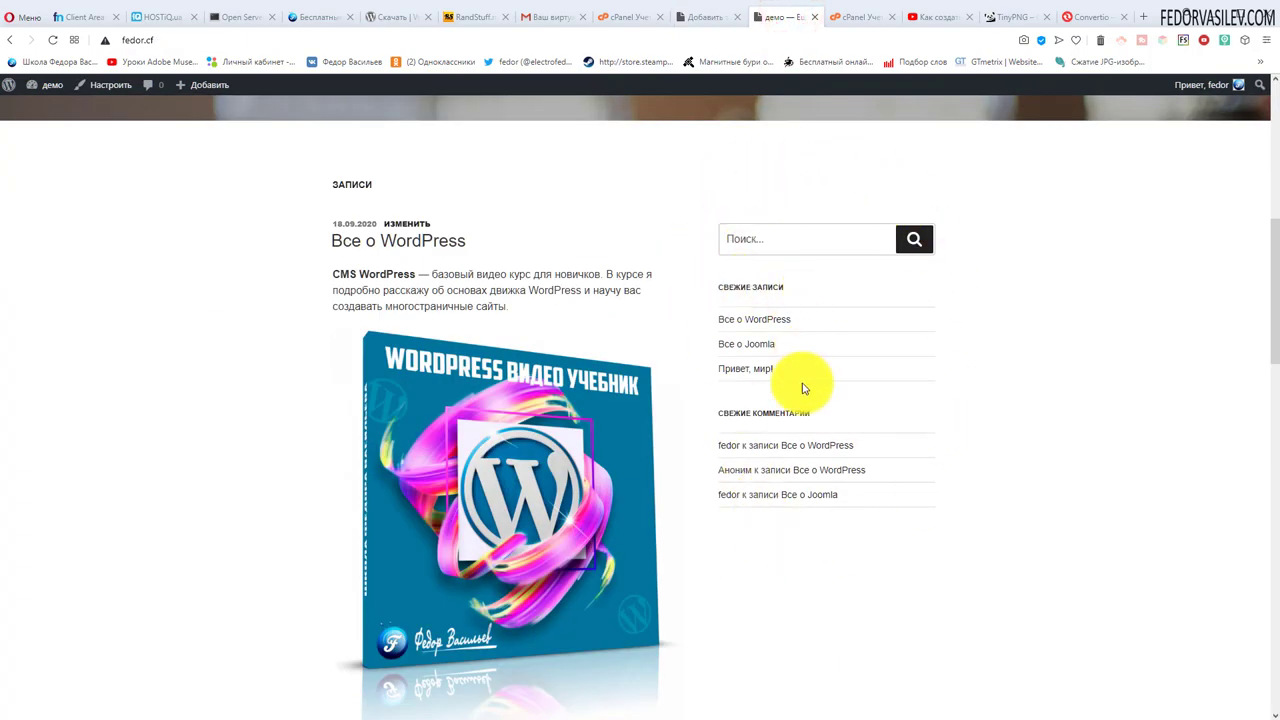
left_click_drag(816, 411, 724, 413)
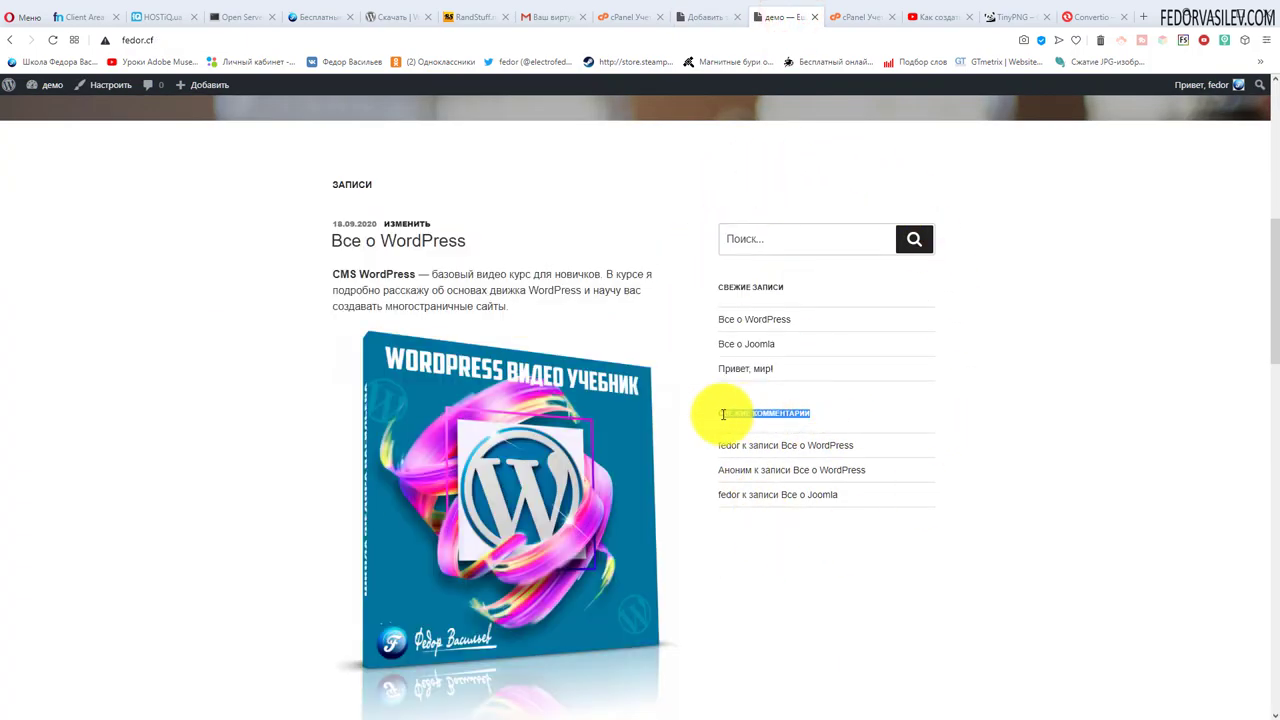
scroll(829, 366, "up", 3)
left_click(700, 16)
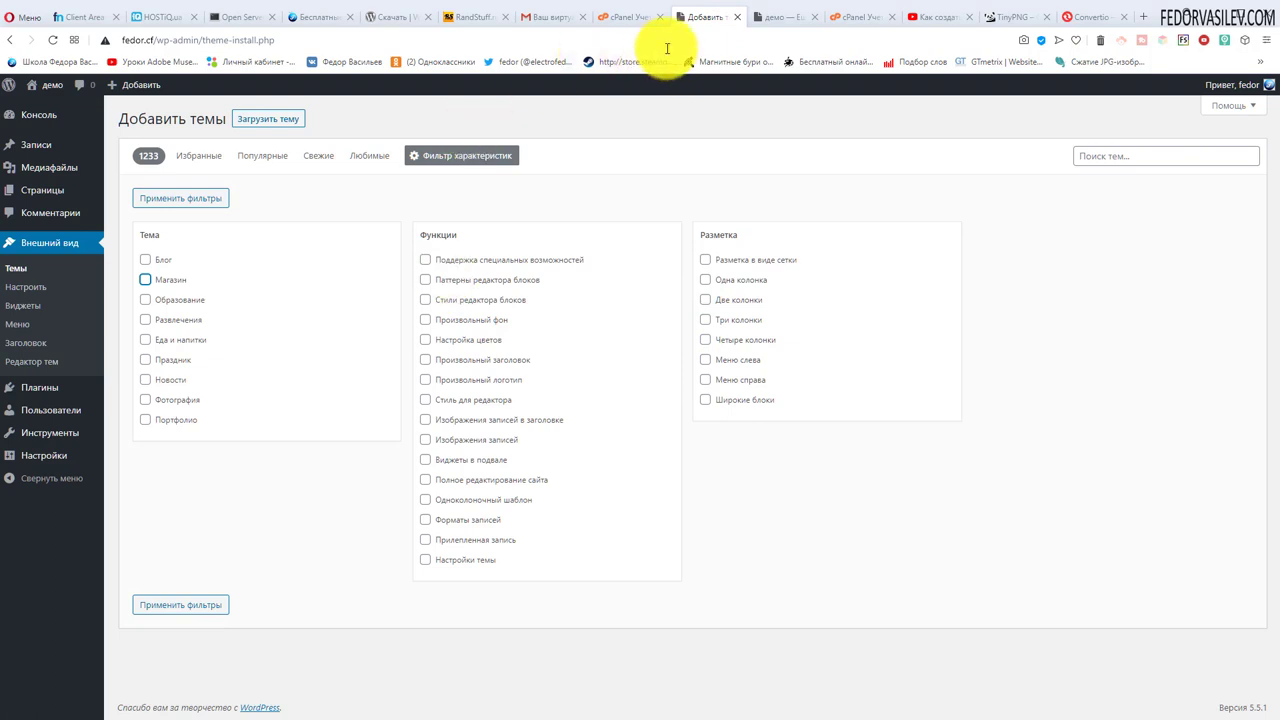
left_click(757, 20)
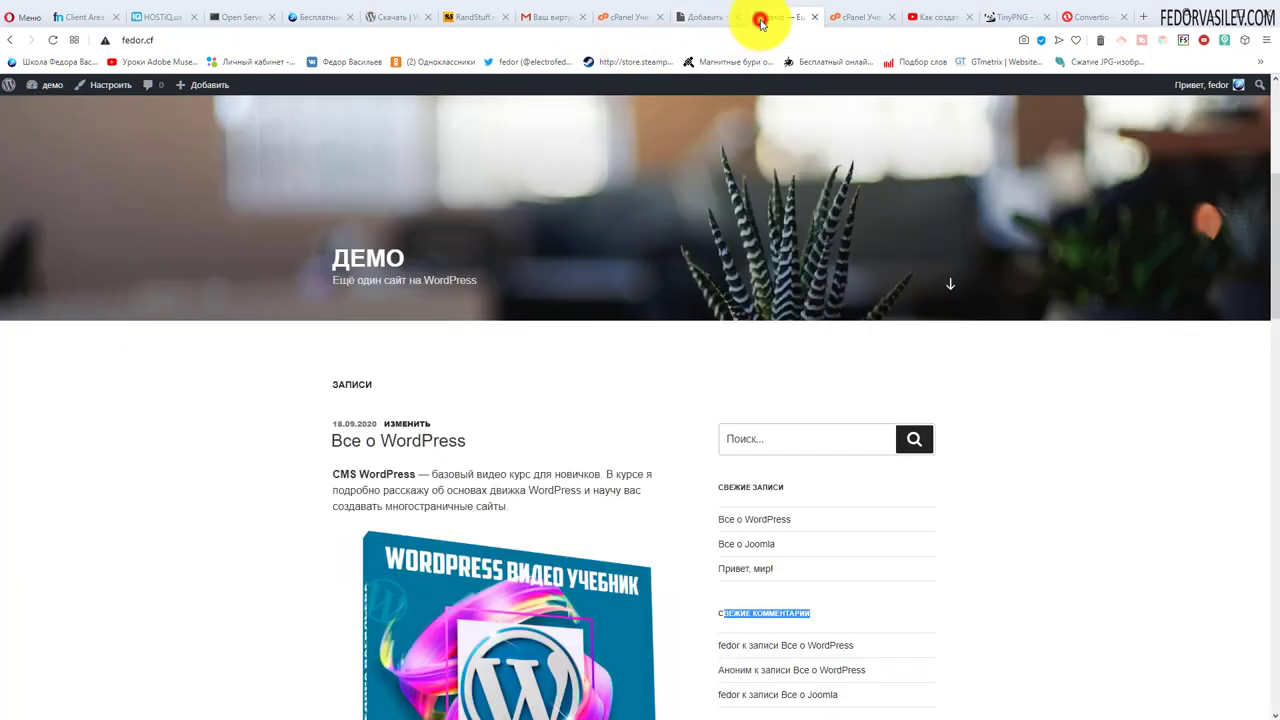
left_click(687, 22)
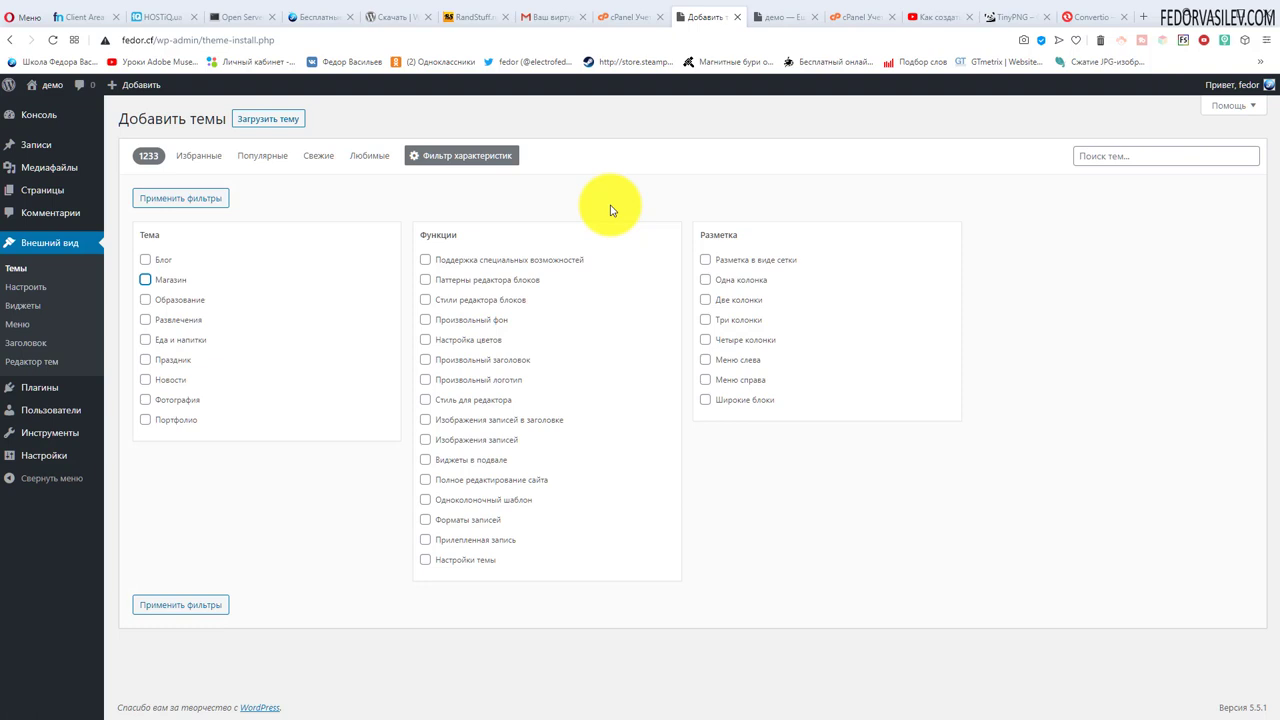
Search the theme catalogue for "astra" and install the Astra theme.
left_click(1115, 310)
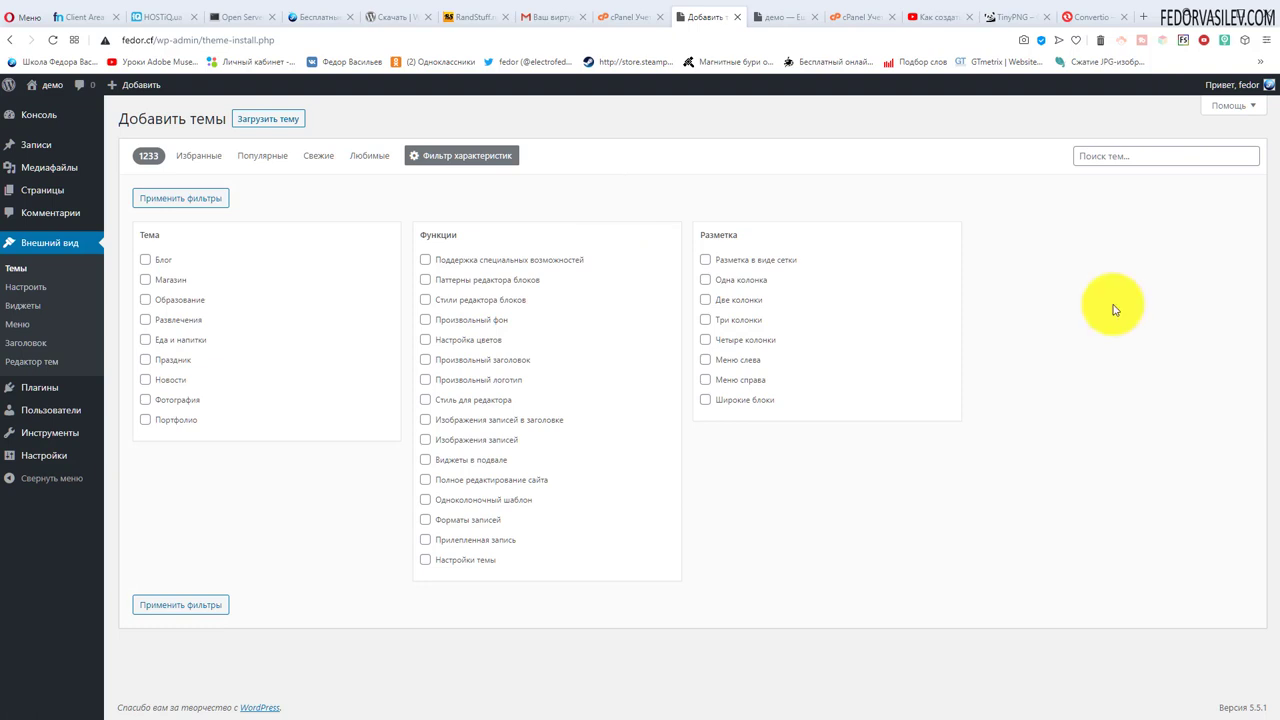
left_click(1100, 155)
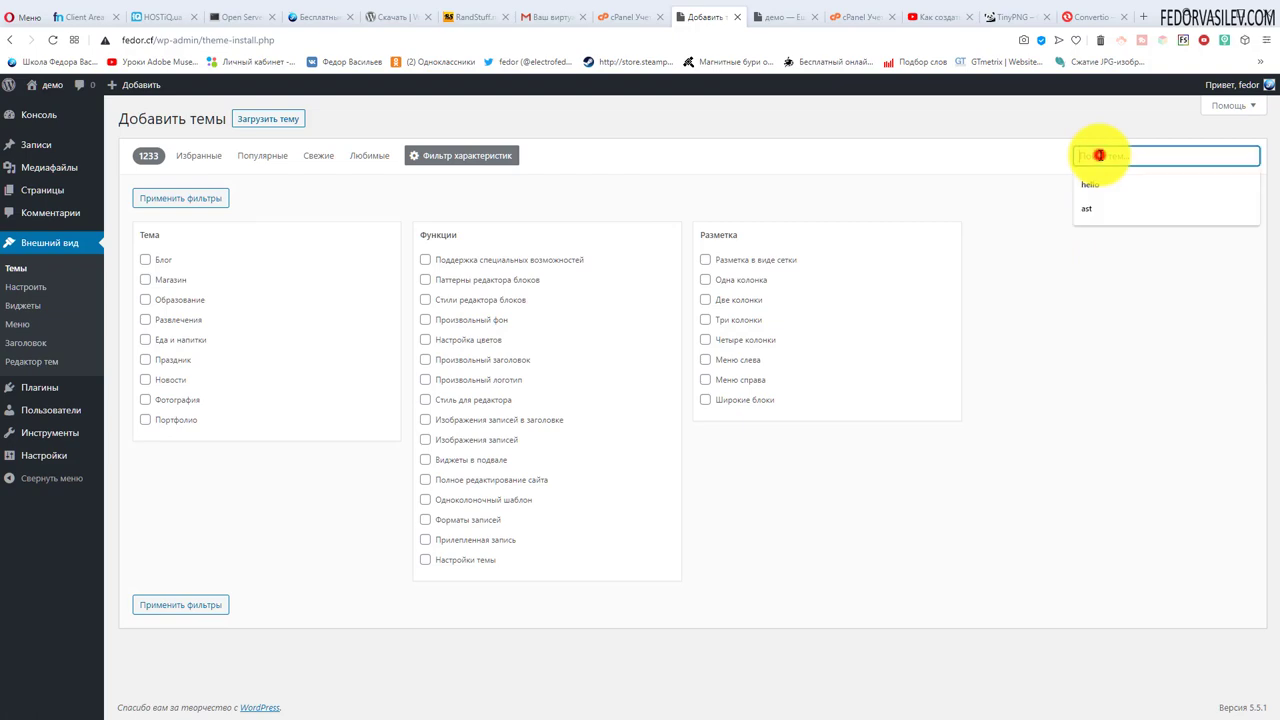
type("astra")
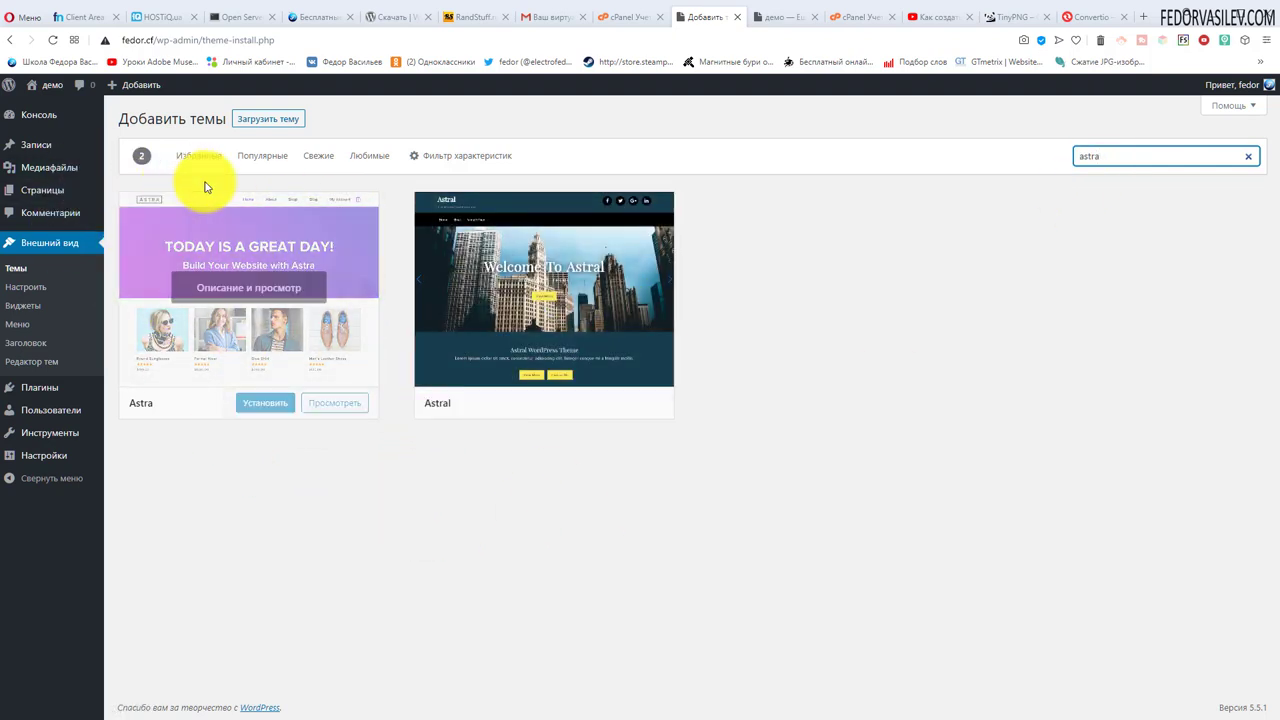
mouse_move(258, 418)
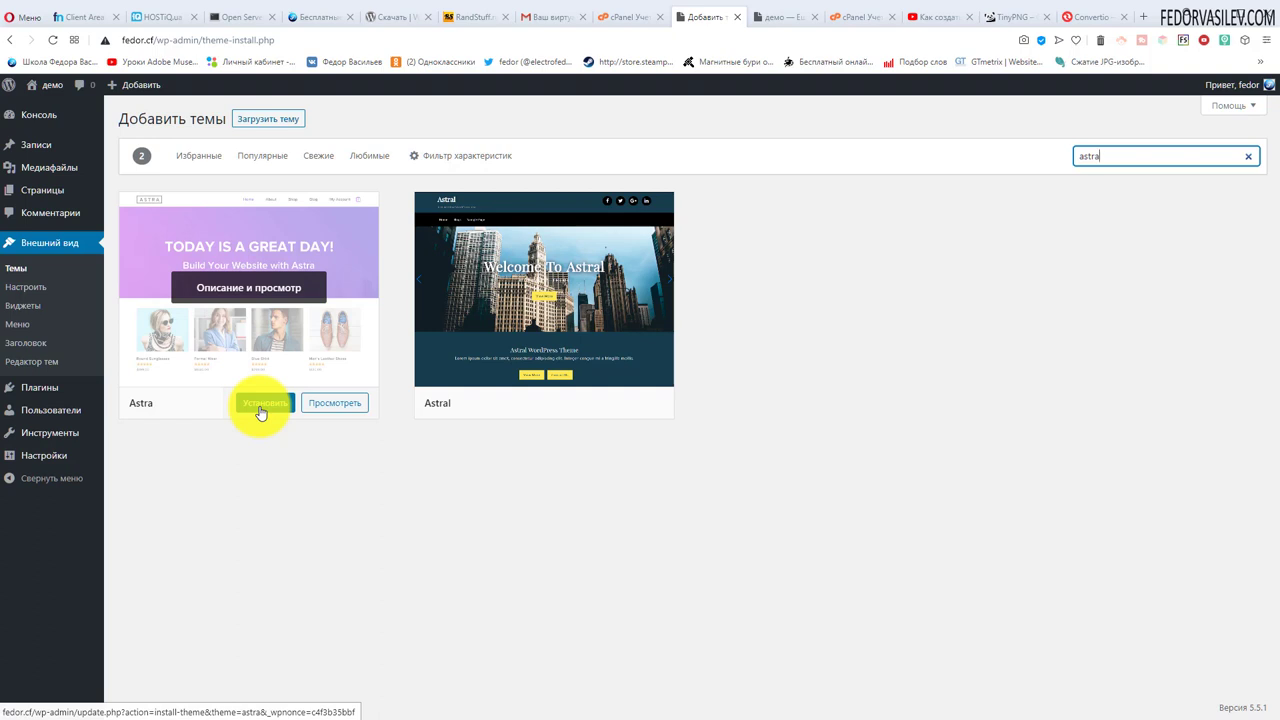
left_click(262, 403)
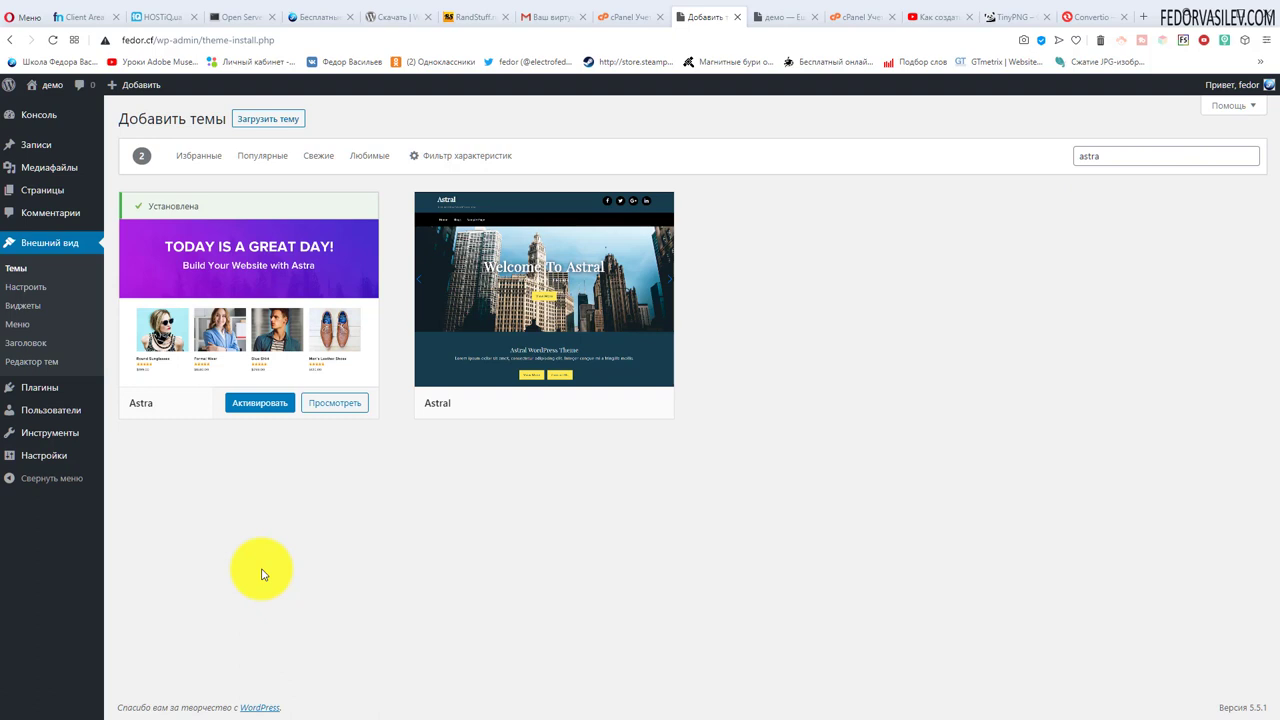
Activate the newly installed Astra theme.
mouse_move(263, 271)
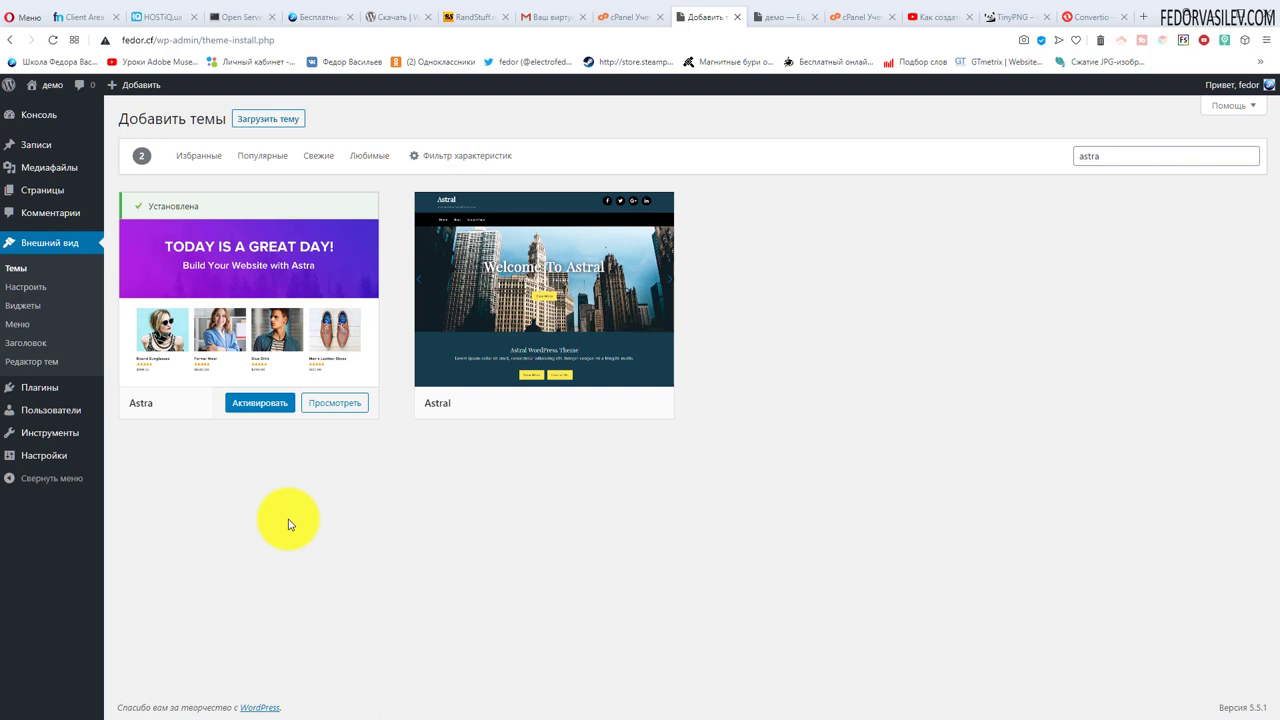
mouse_move(309, 271)
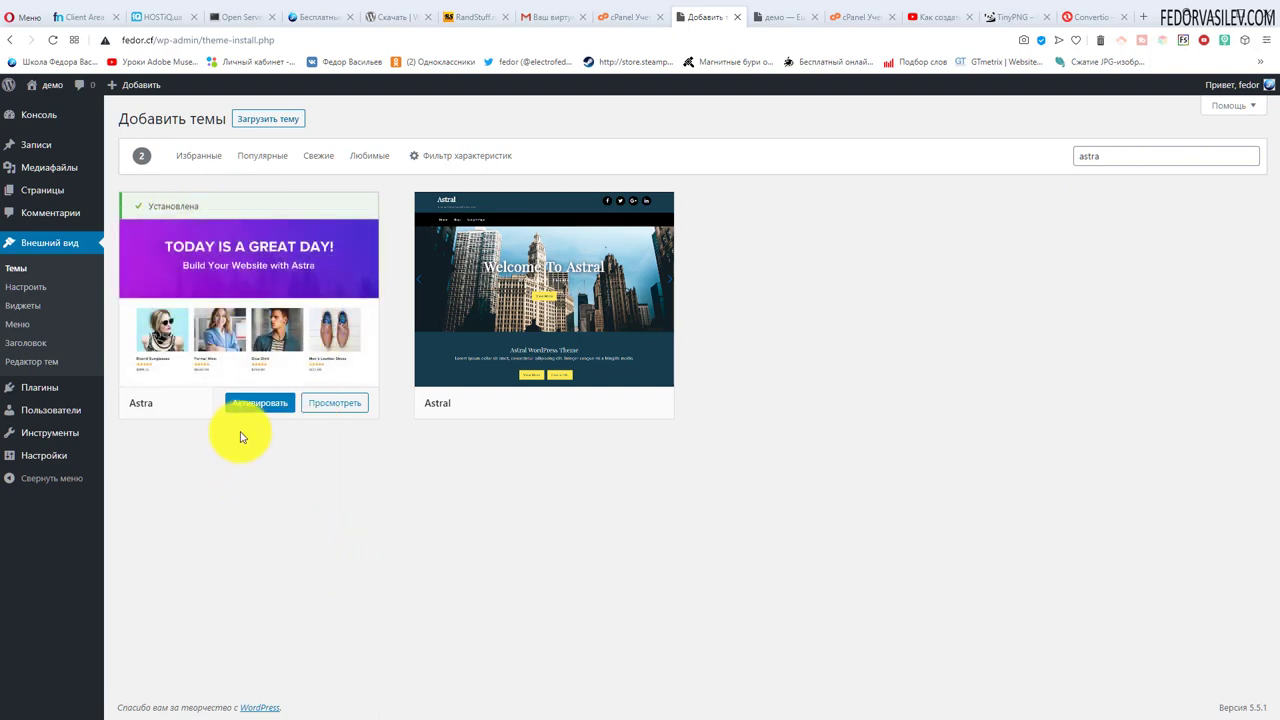
left_click(257, 402)
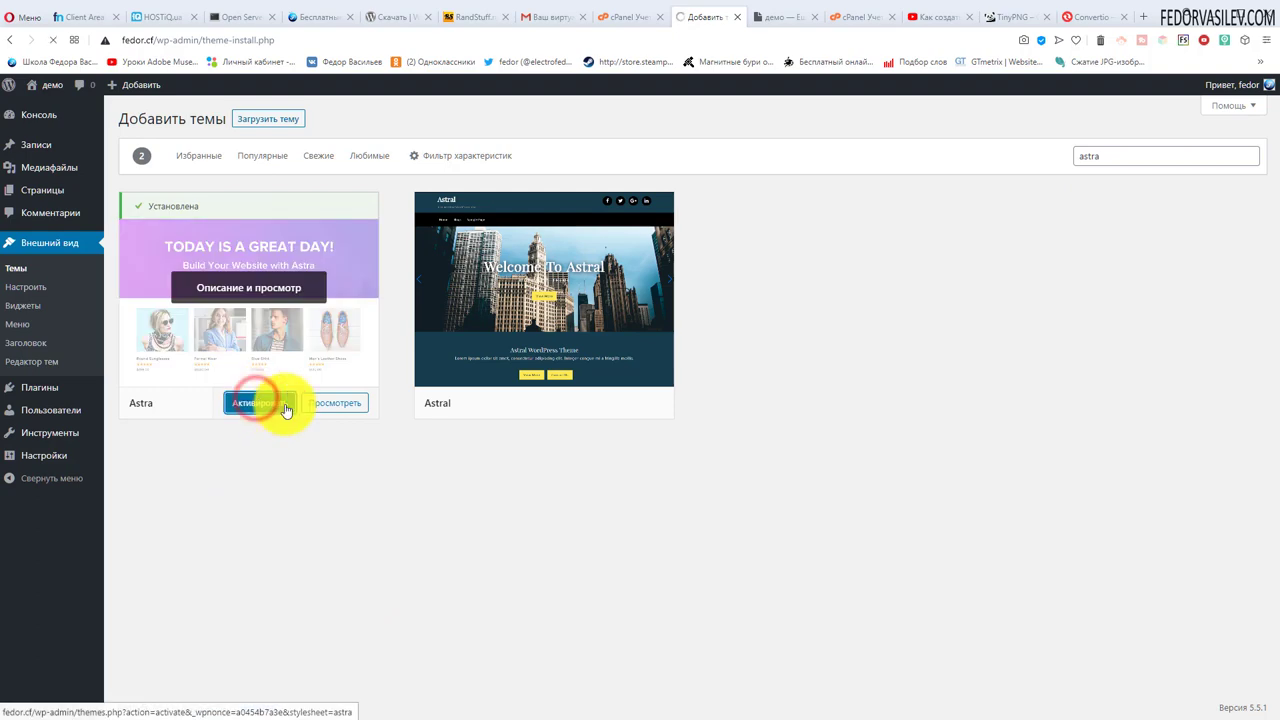
Reload the demo site's home page and examine the header, post list, sidebar and footer under the Astra theme.
left_click(768, 17)
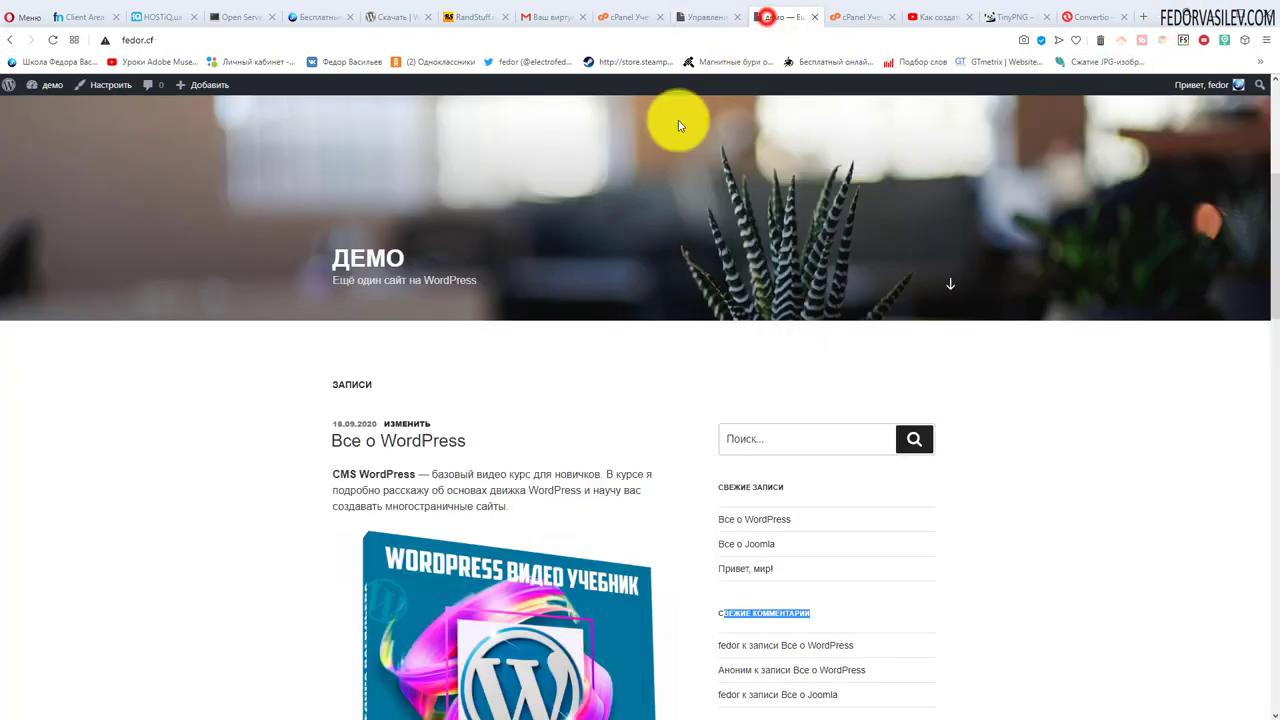
left_click(53, 40)
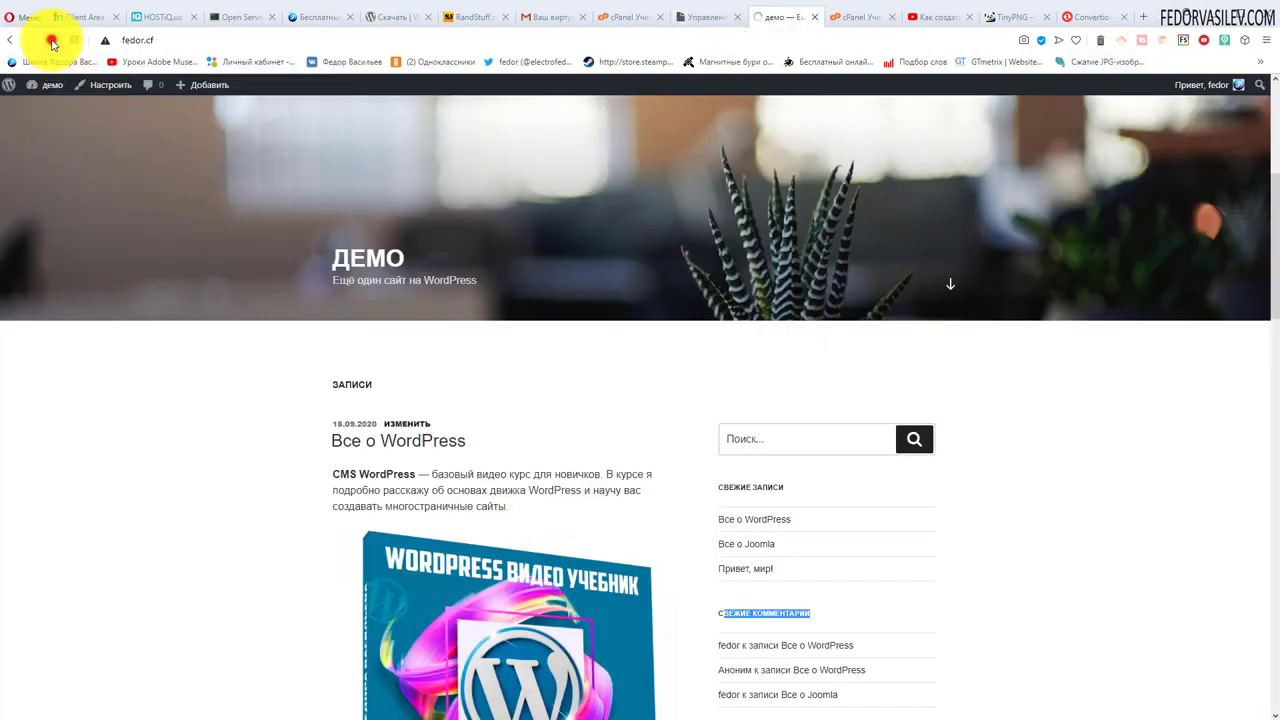
scroll(841, 218, "down", 3)
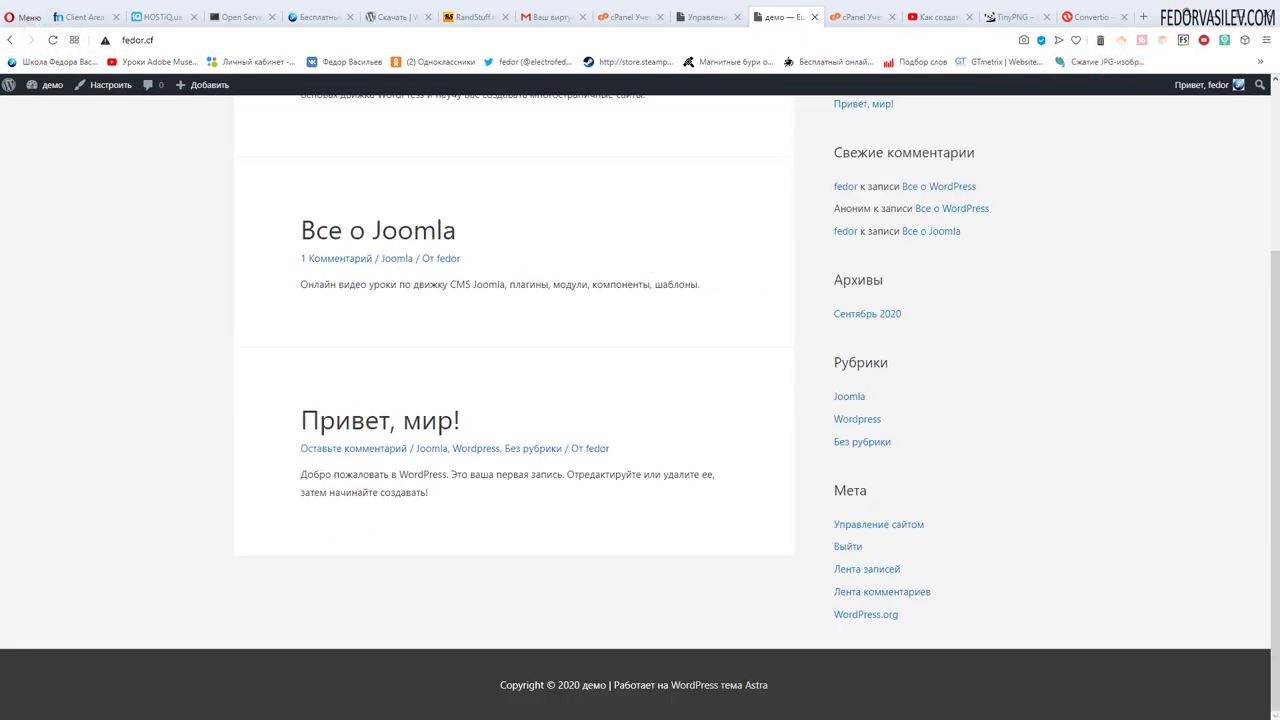
scroll(907, 200, "up", 3)
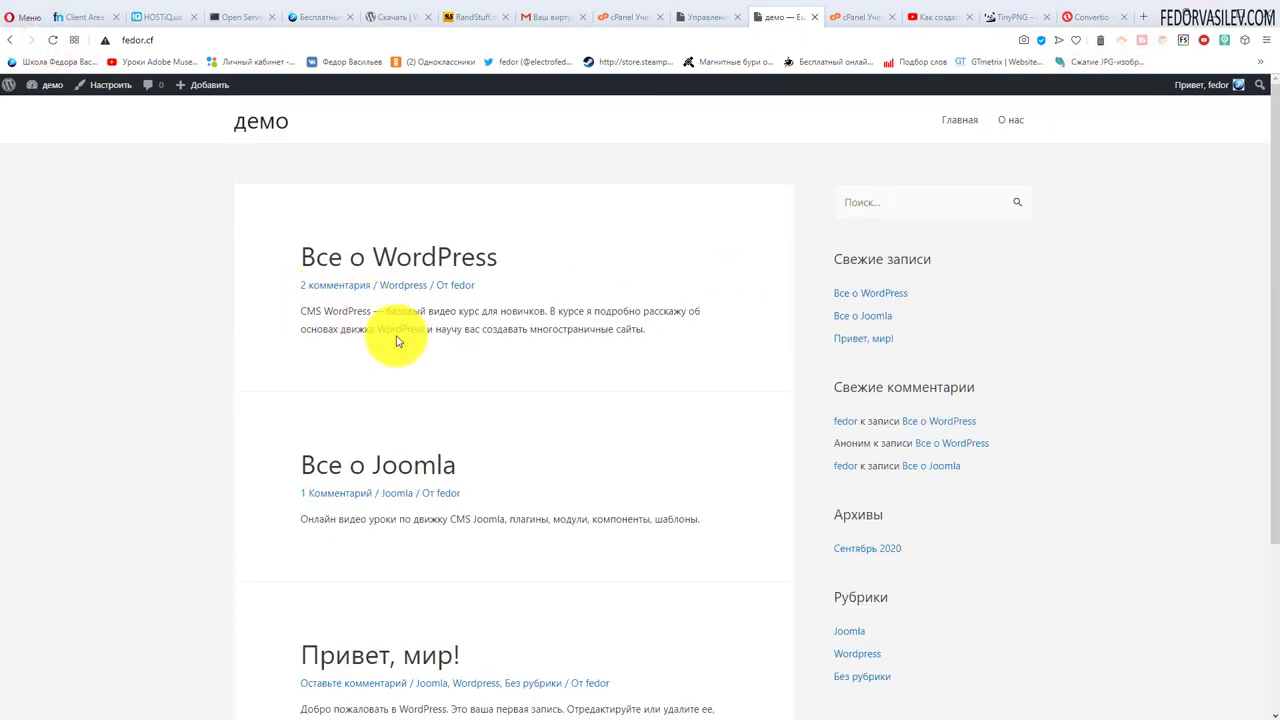
scroll(1086, 443, "down", 3)
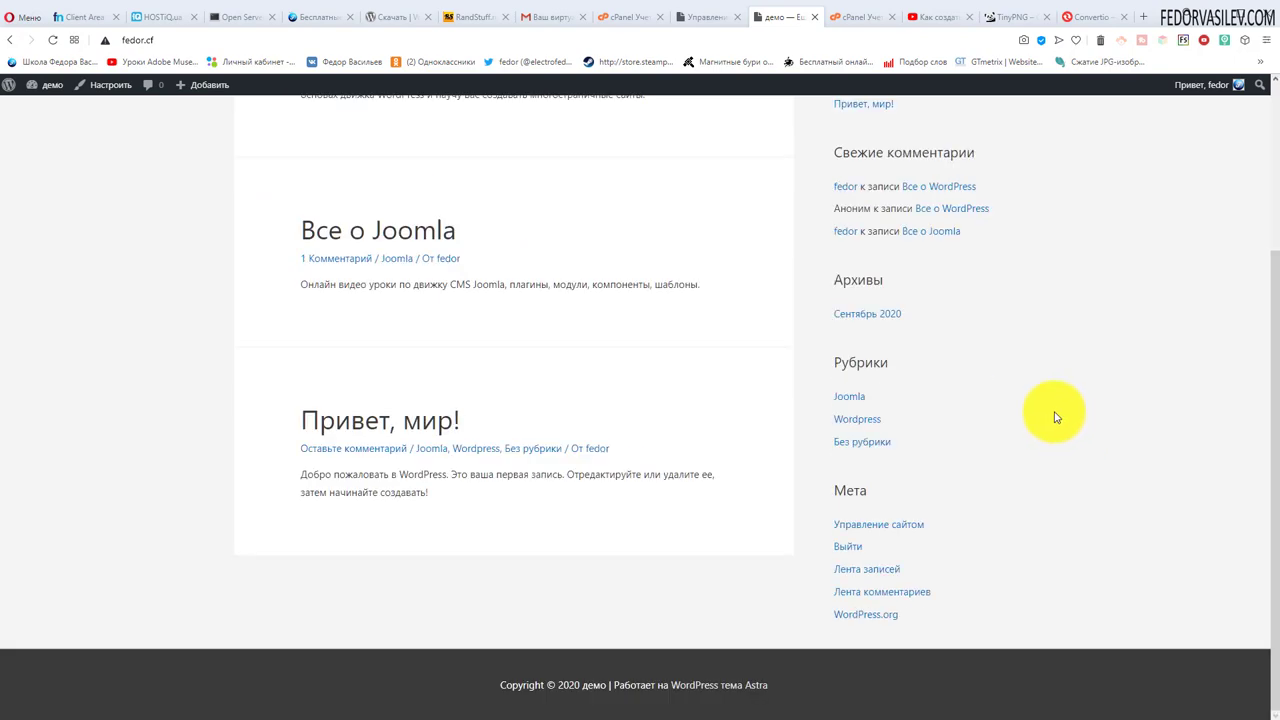
scroll(1054, 414, "up", 3)
scroll(743, 323, "down", 3)
scroll(743, 323, "up", 3)
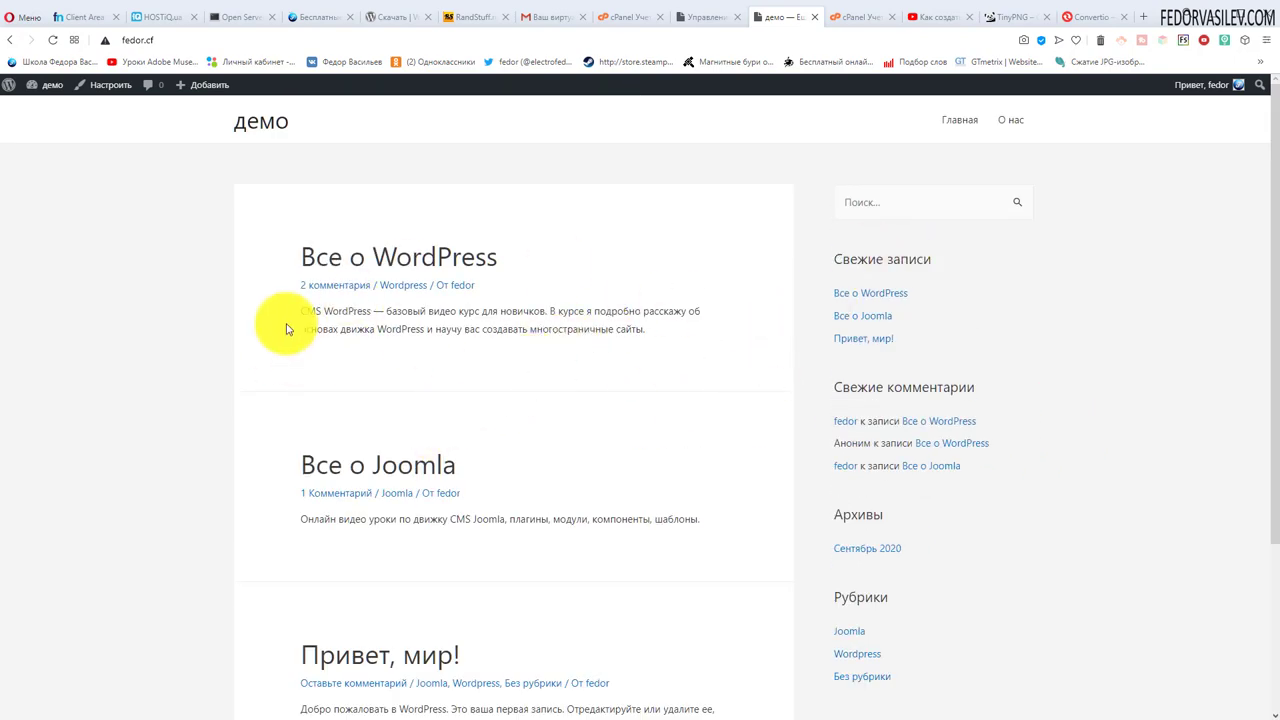
scroll(400, 288, "down", 3)
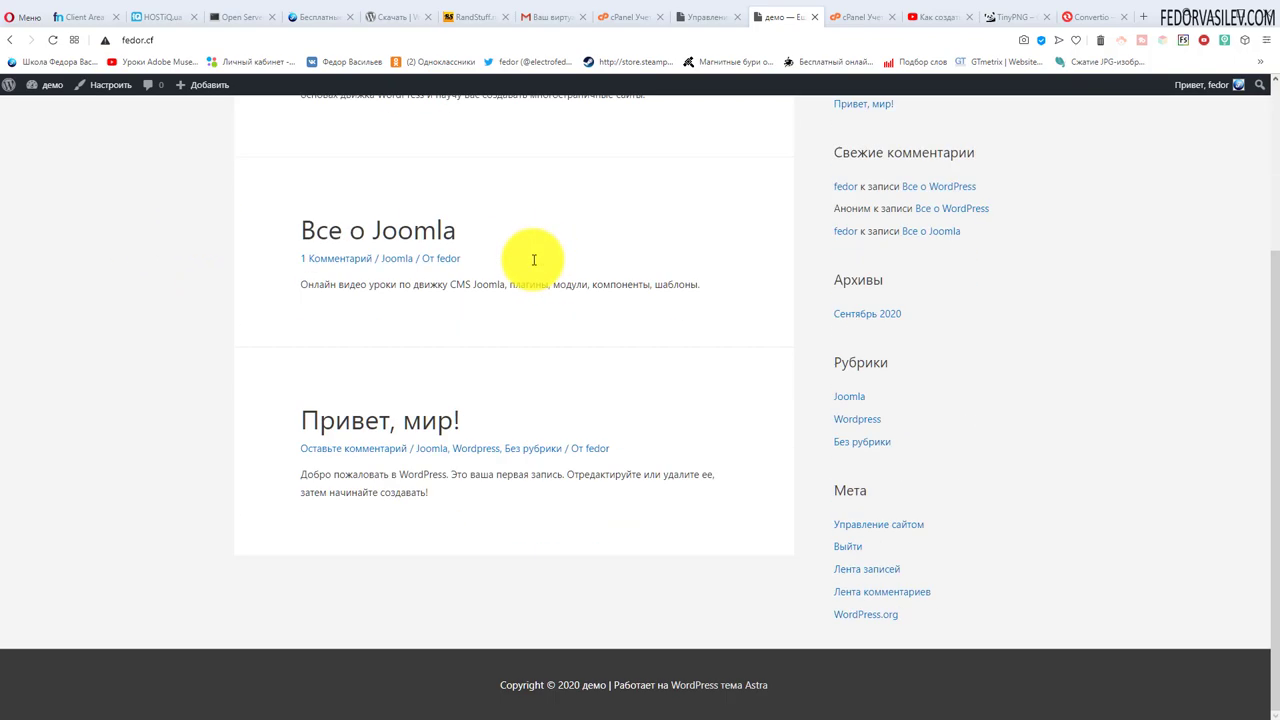
scroll(705, 443, "up", 3)
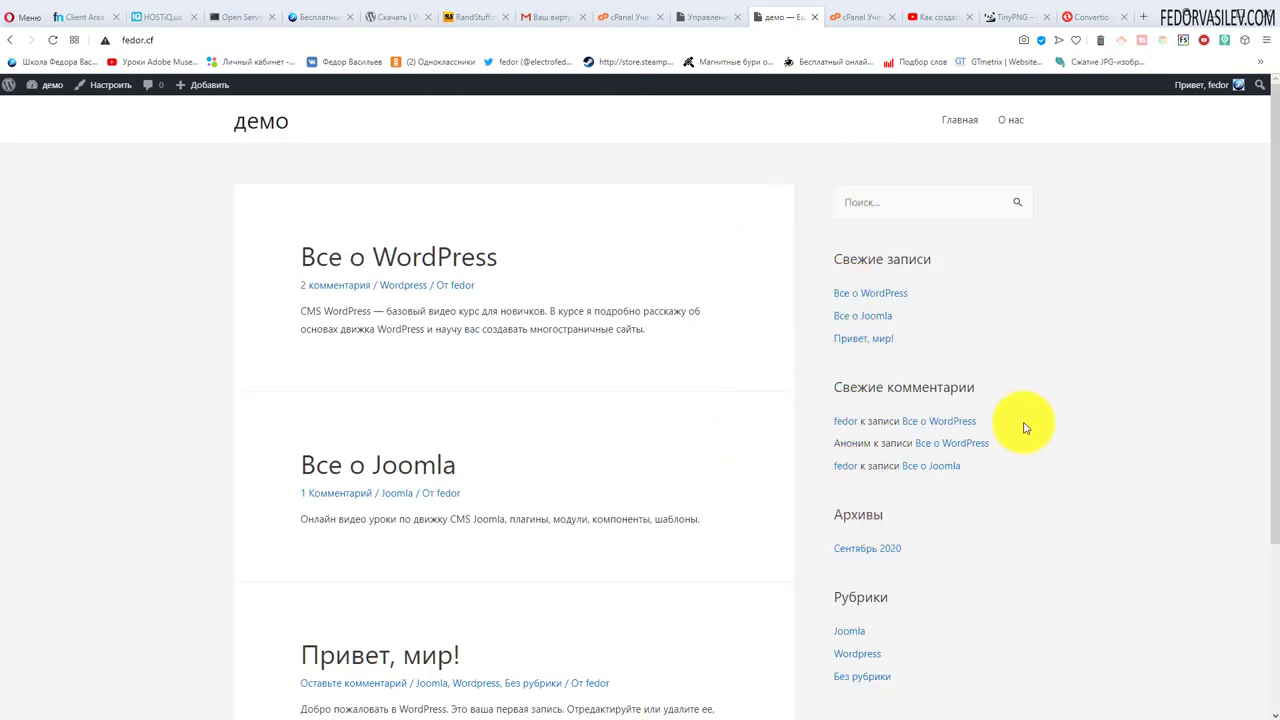
Inspect the sidebar's search field and widget blocks, and reload the home page through the site title.
left_click(850, 200)
left_click_drag(963, 610, 837, 294)
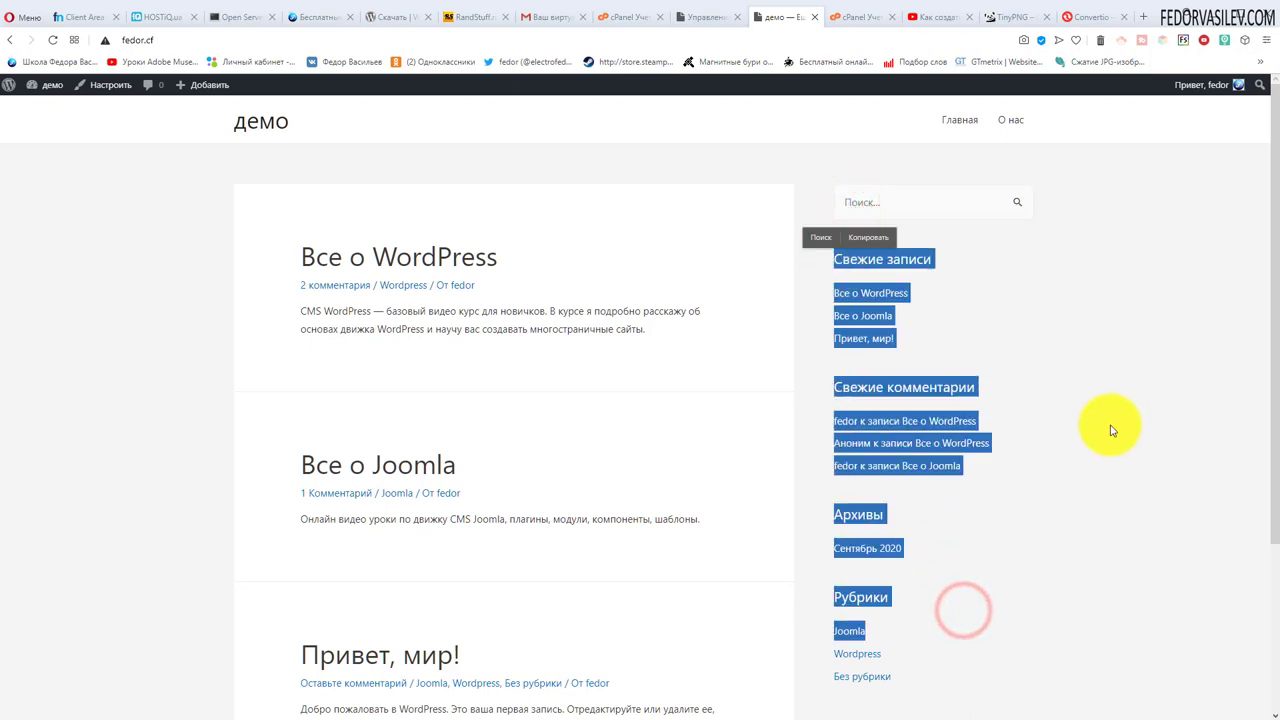
left_click(1116, 339)
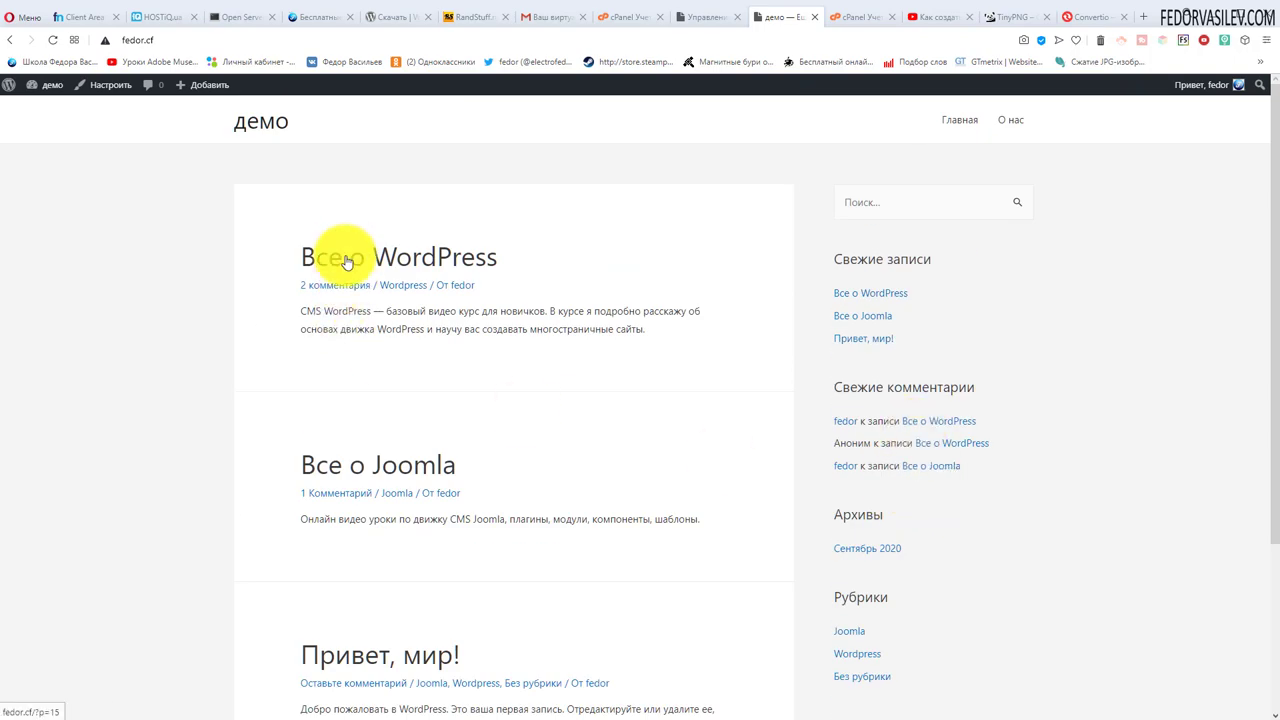
left_click(265, 122)
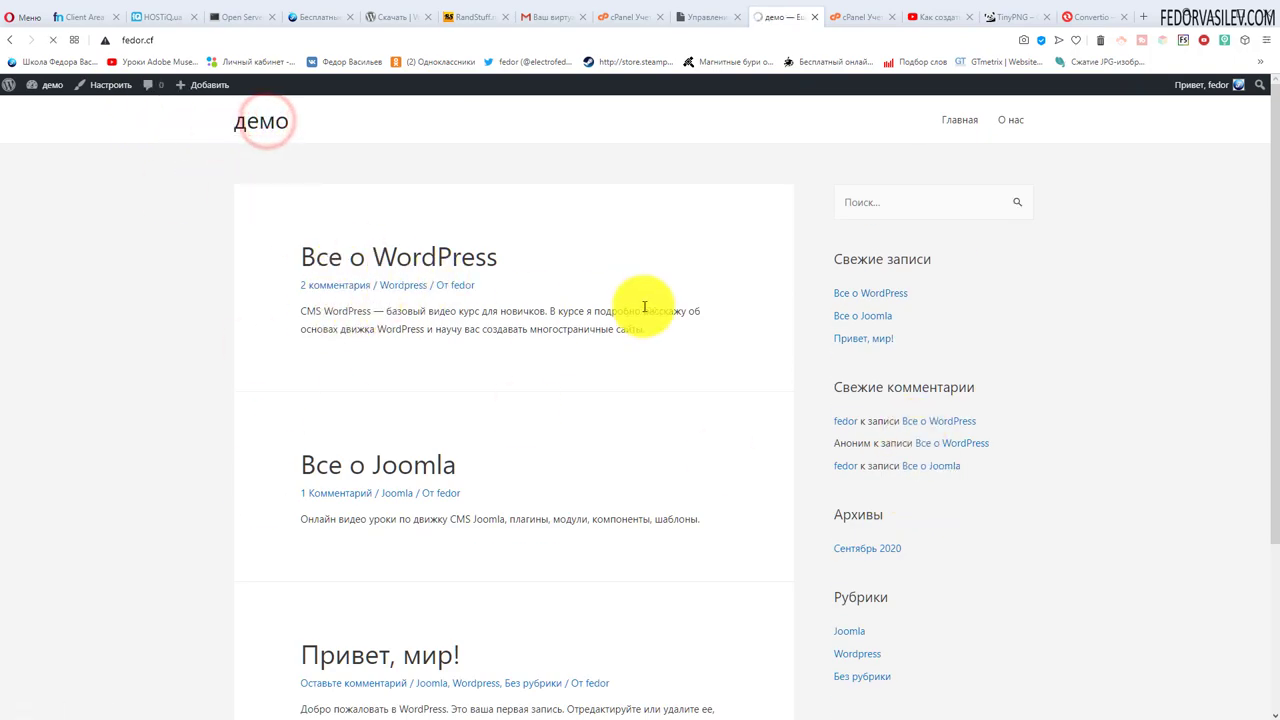
scroll(366, 414, "down", 3)
scroll(374, 417, "up", 3)
Open the post "Все о WordPress", view it down to its comments and go back to the home page.
left_click(345, 259)
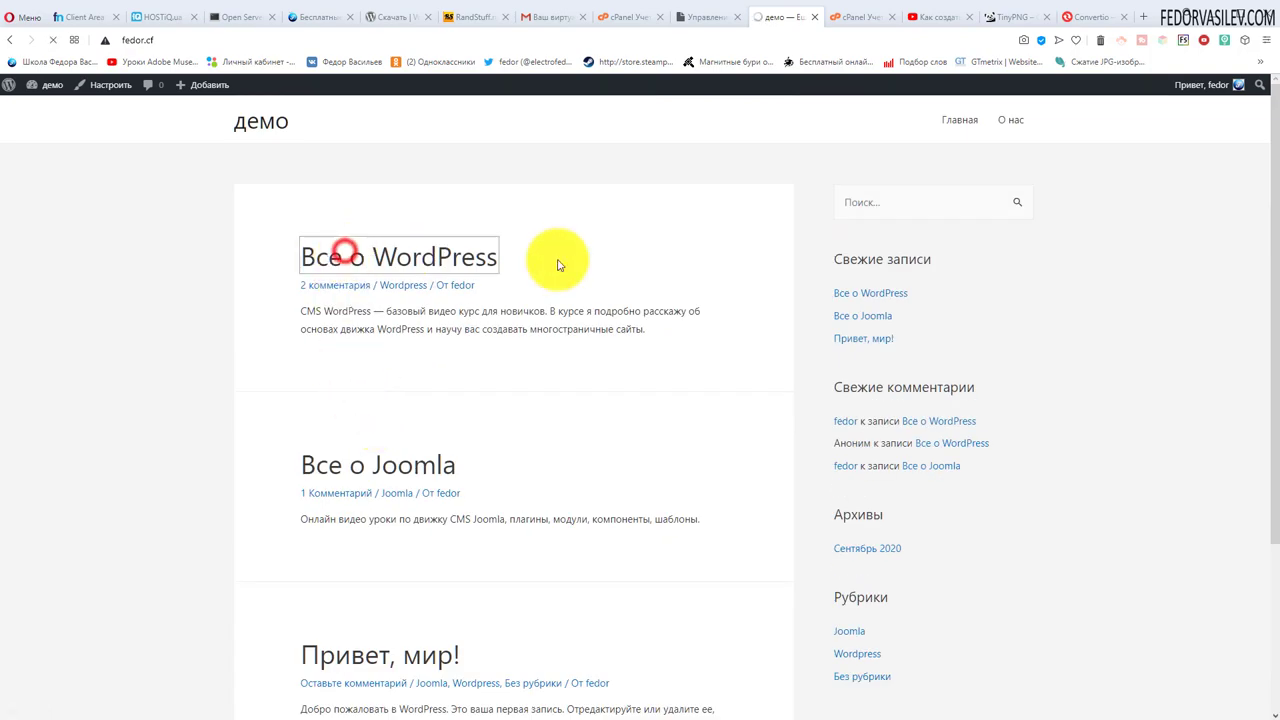
scroll(420, 353, "down", 2)
scroll(420, 353, "down", 10)
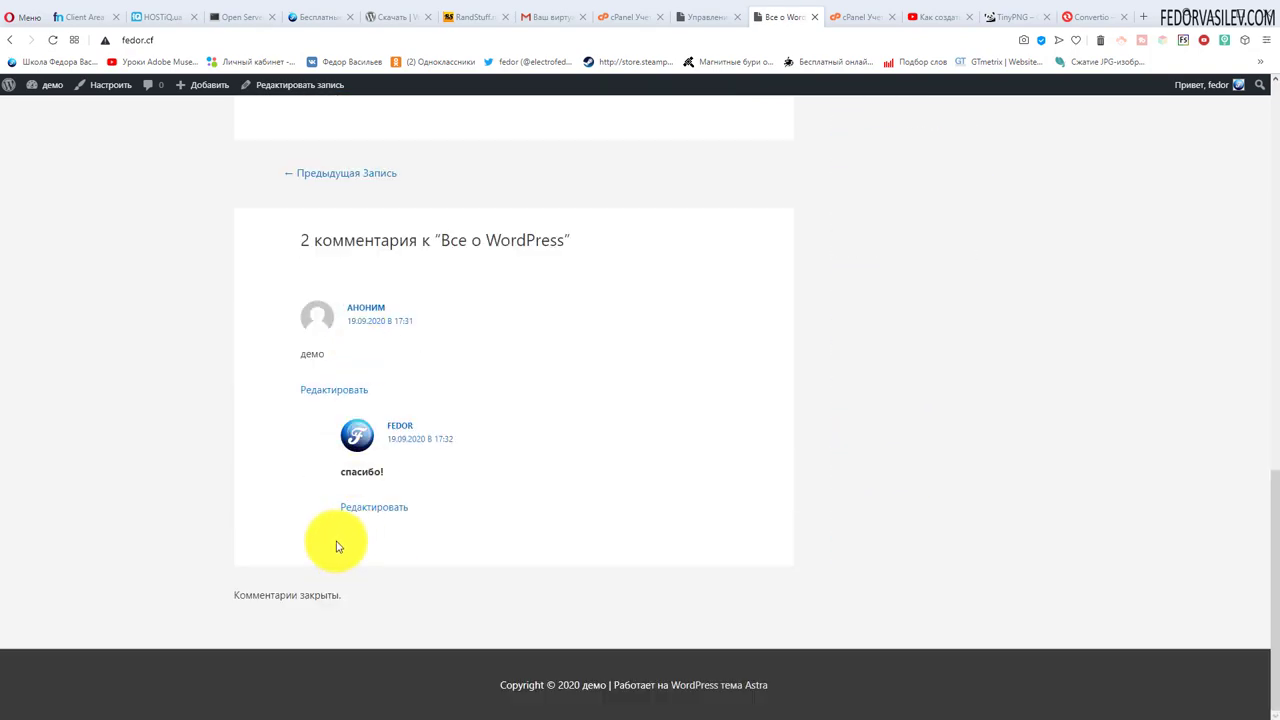
left_click(13, 44)
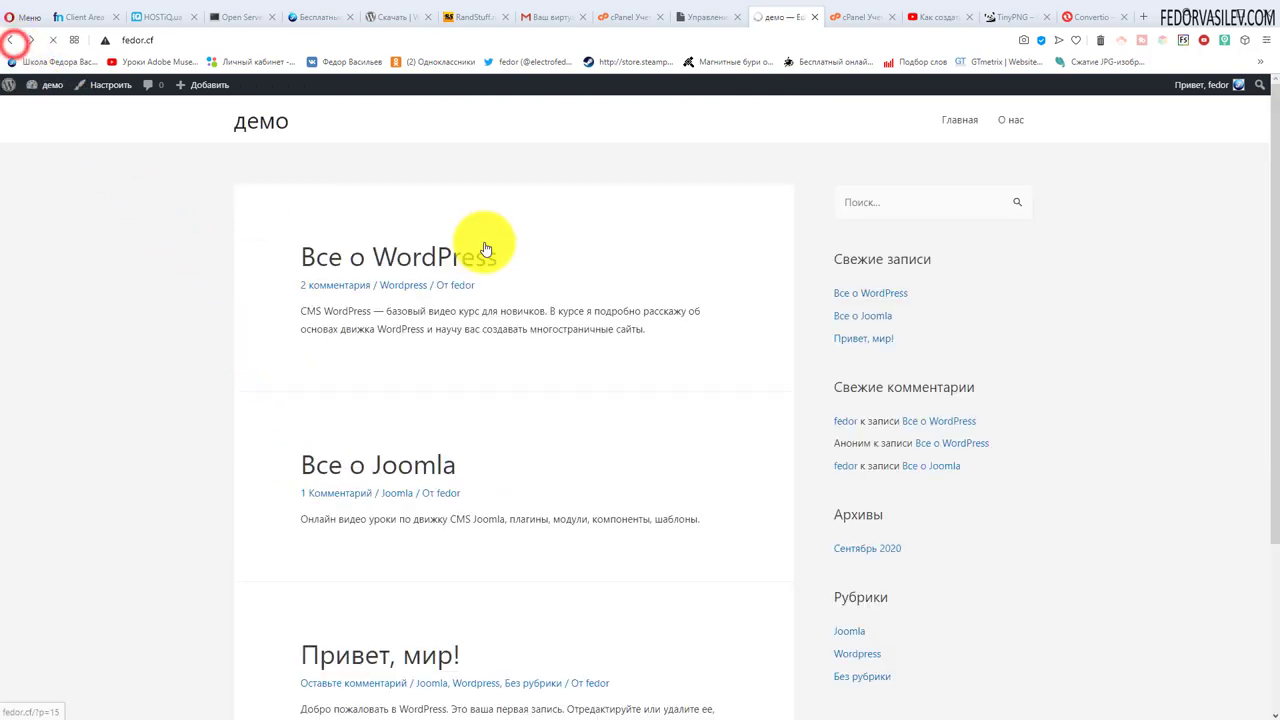
Open the post "Все о Joomla" and examine its comments and the comment form.
scroll(485, 246, "down", 2)
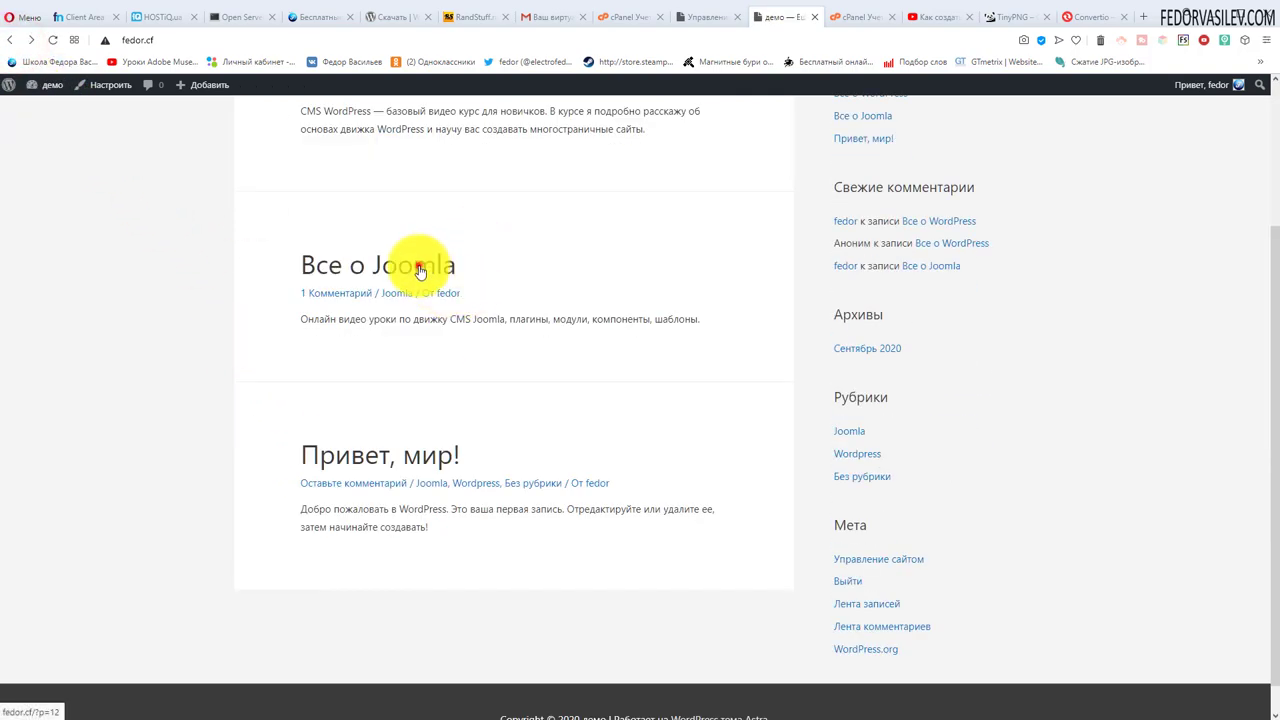
left_click(420, 268)
scroll(643, 263, "down", 8)
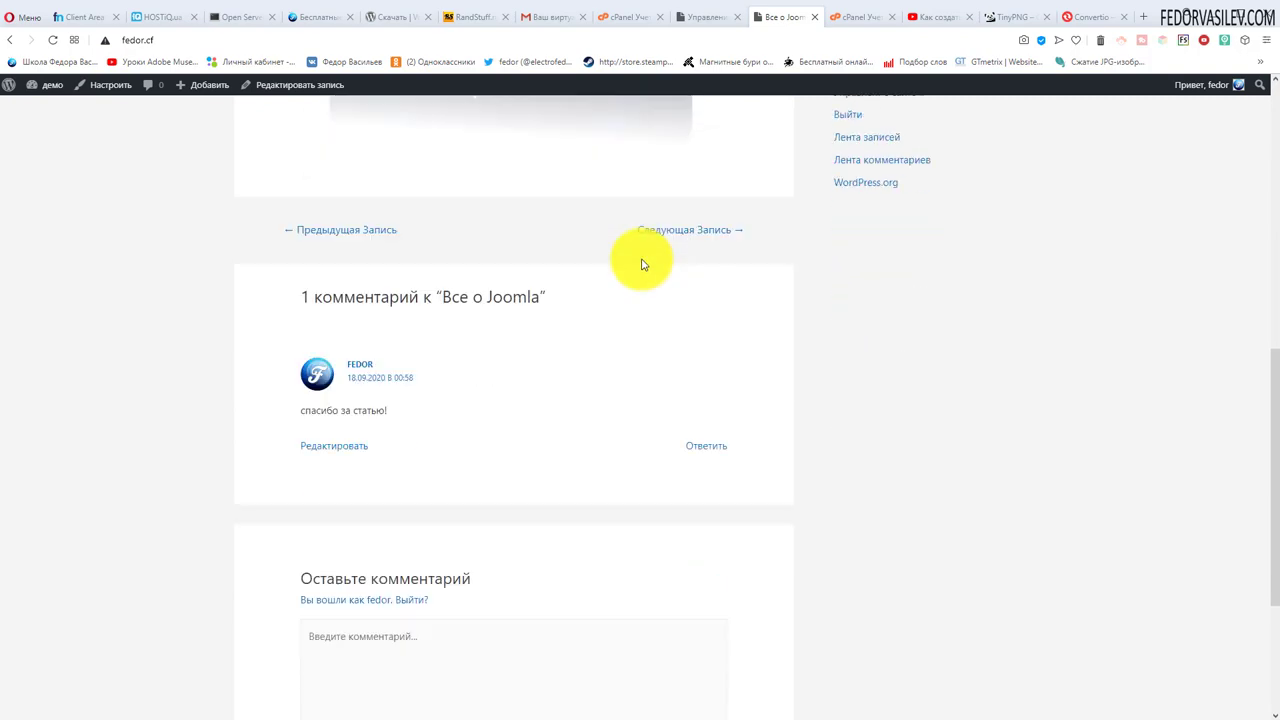
scroll(643, 263, "down", 3)
left_click(452, 393)
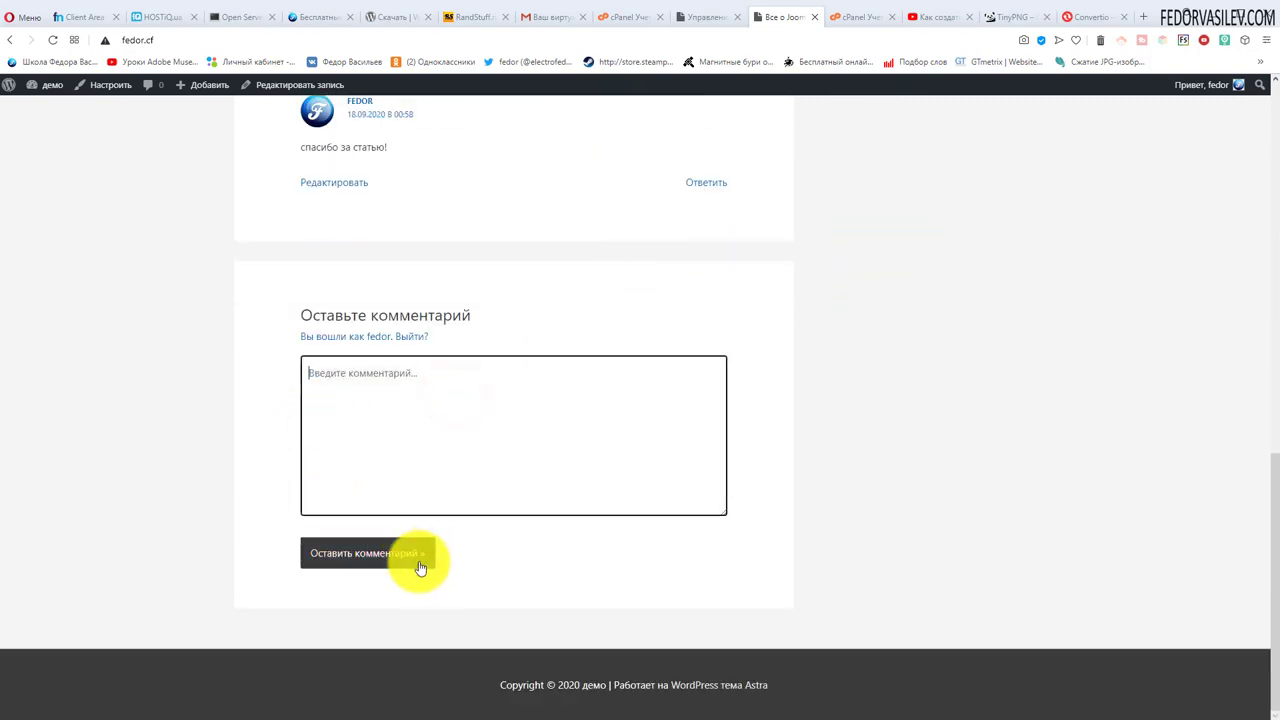
Return from the post to the site admin and open the site identity settings of the header (Шапка) in the Astra customizer.
scroll(700, 420, "up", 10)
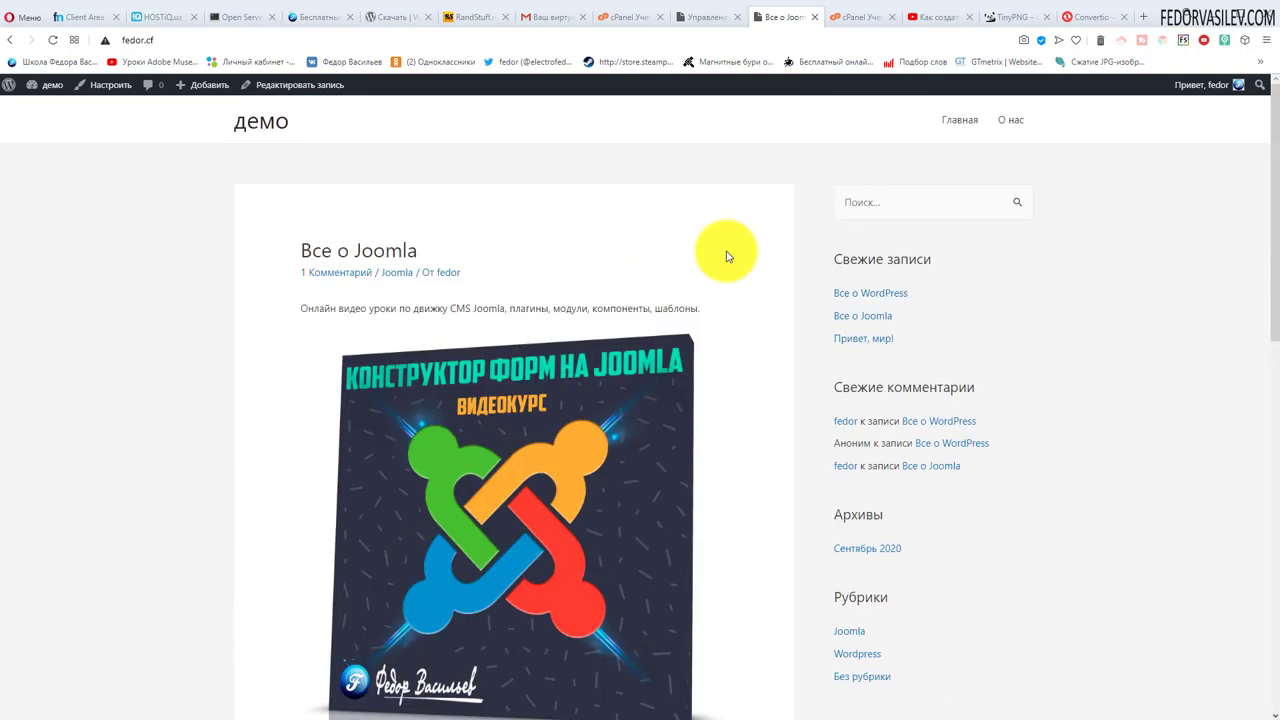
left_click(703, 17)
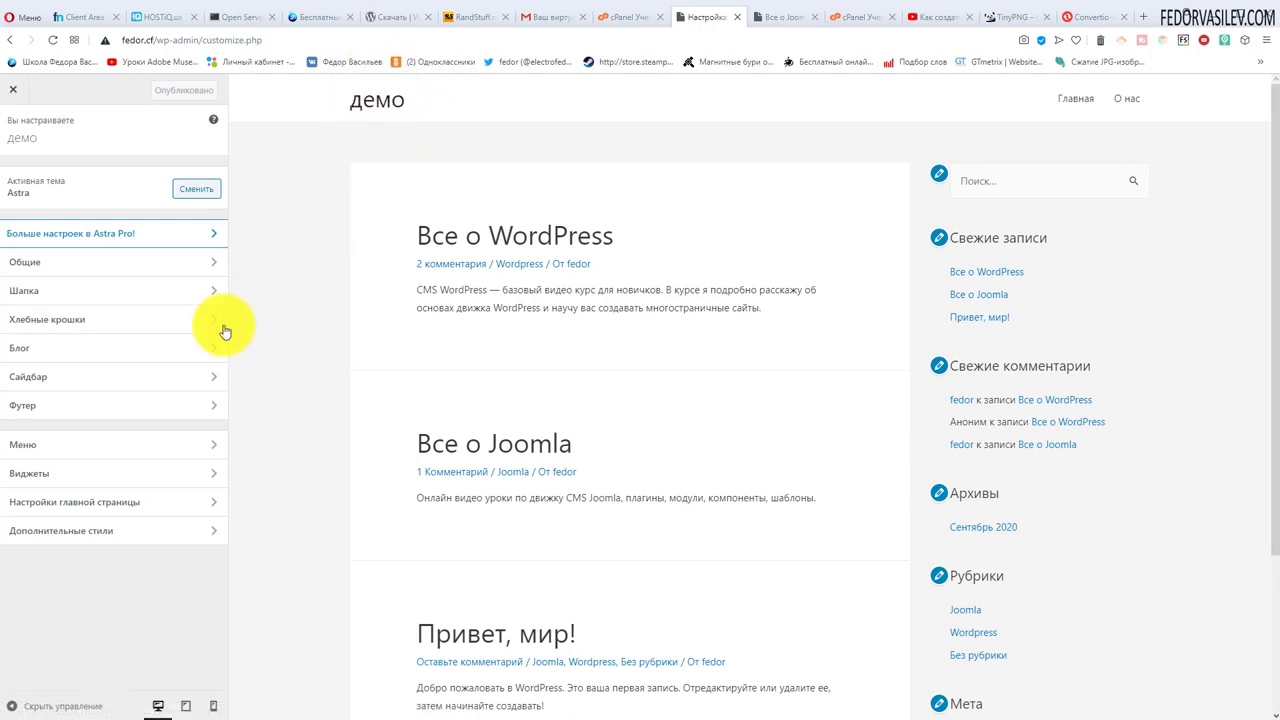
left_click(25, 289)
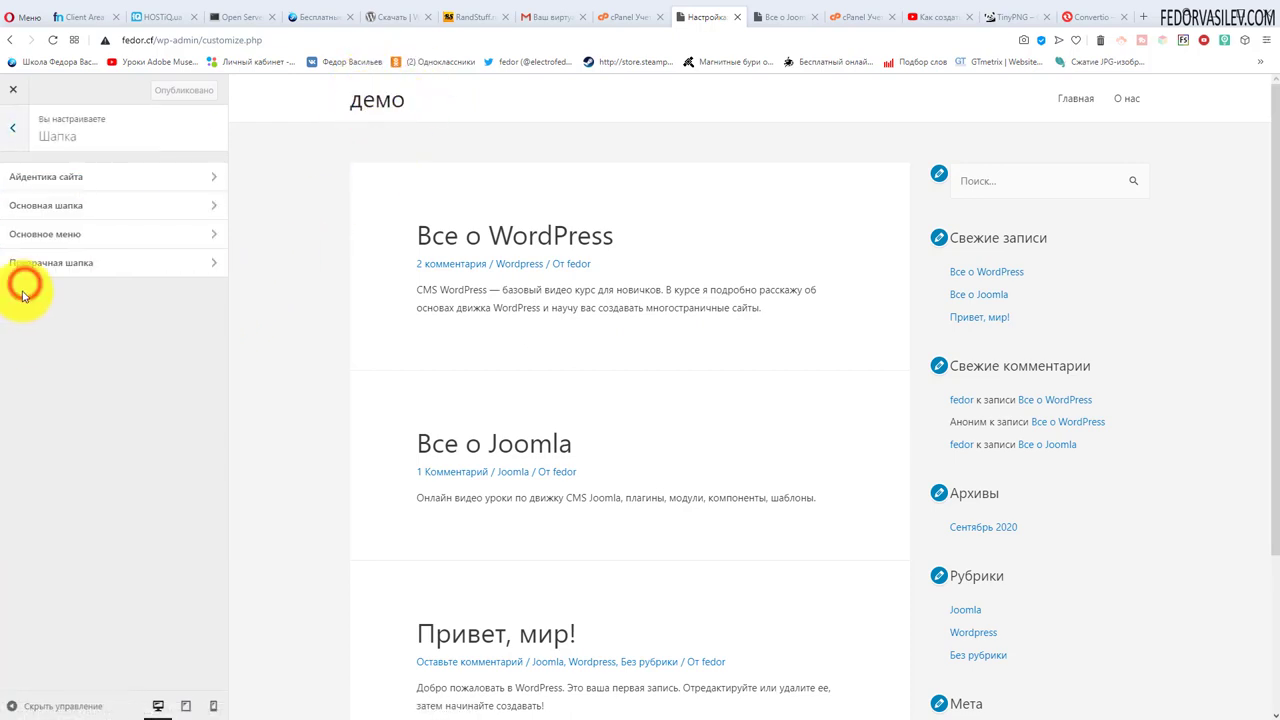
left_click(47, 183)
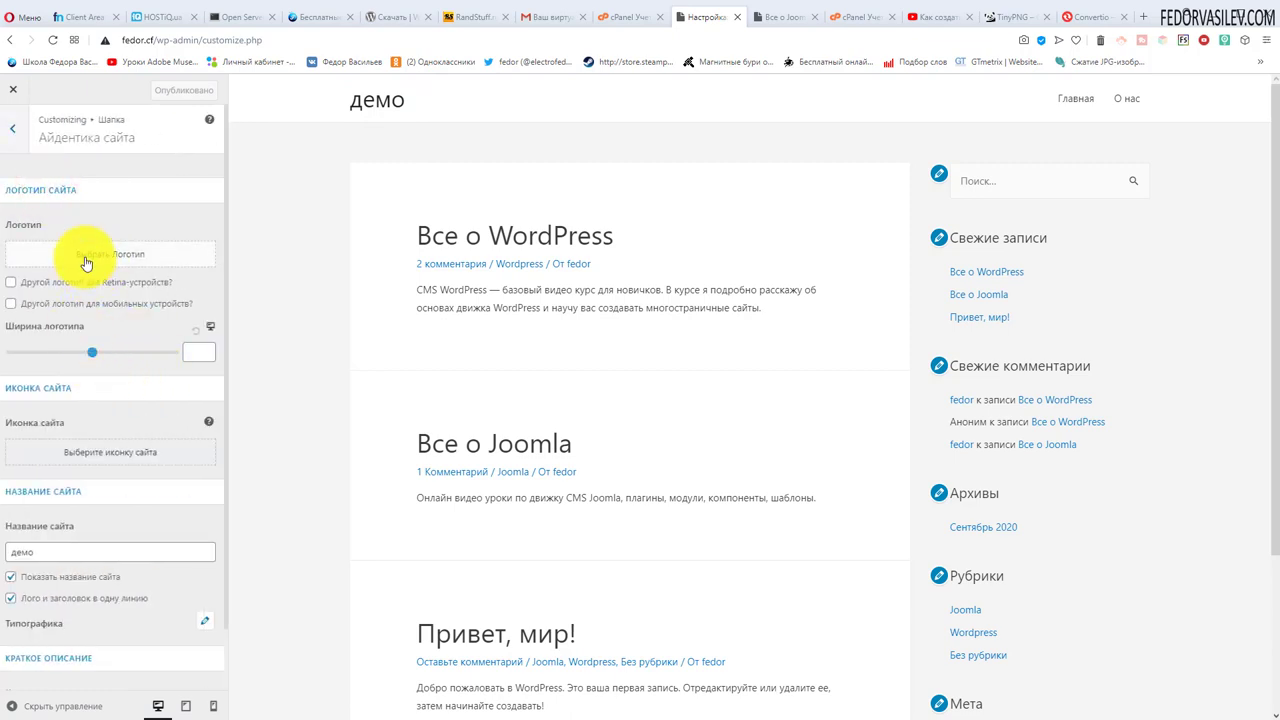
Upload logo-2015-2.png as the site logo, use it without cropping and publish the change.
left_click(124, 256)
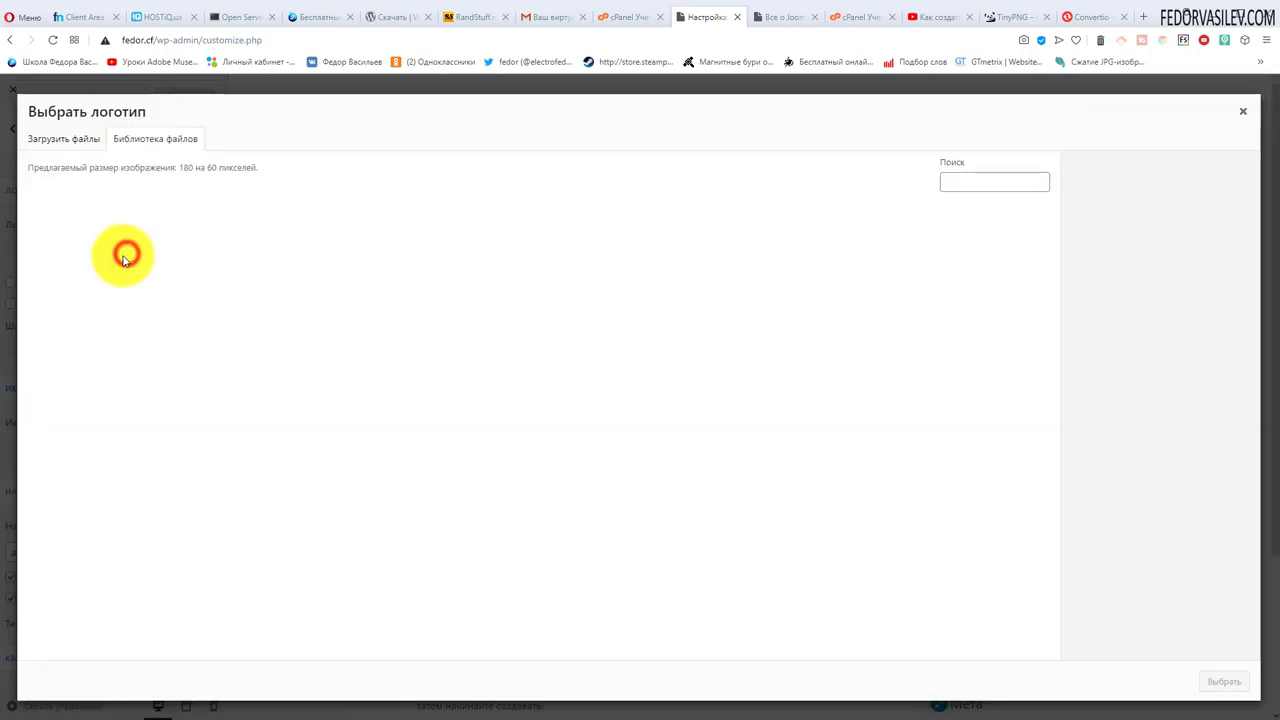
left_click(70, 143)
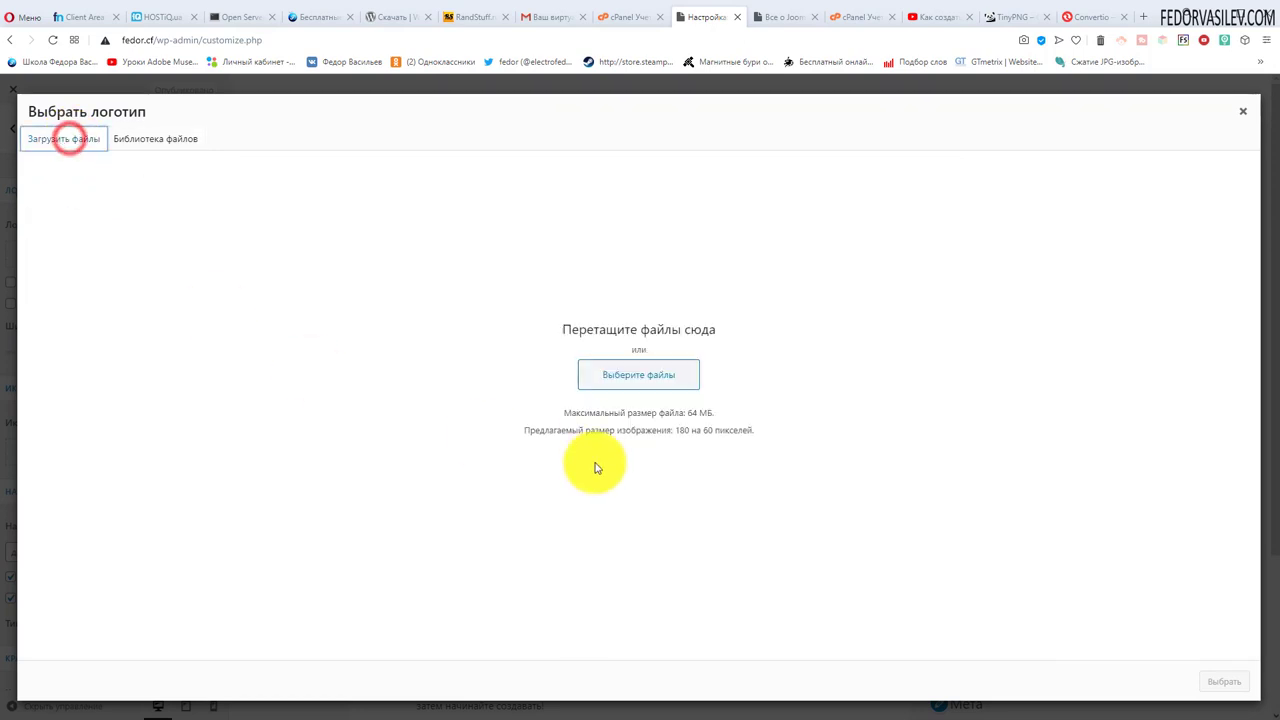
left_click(655, 384)
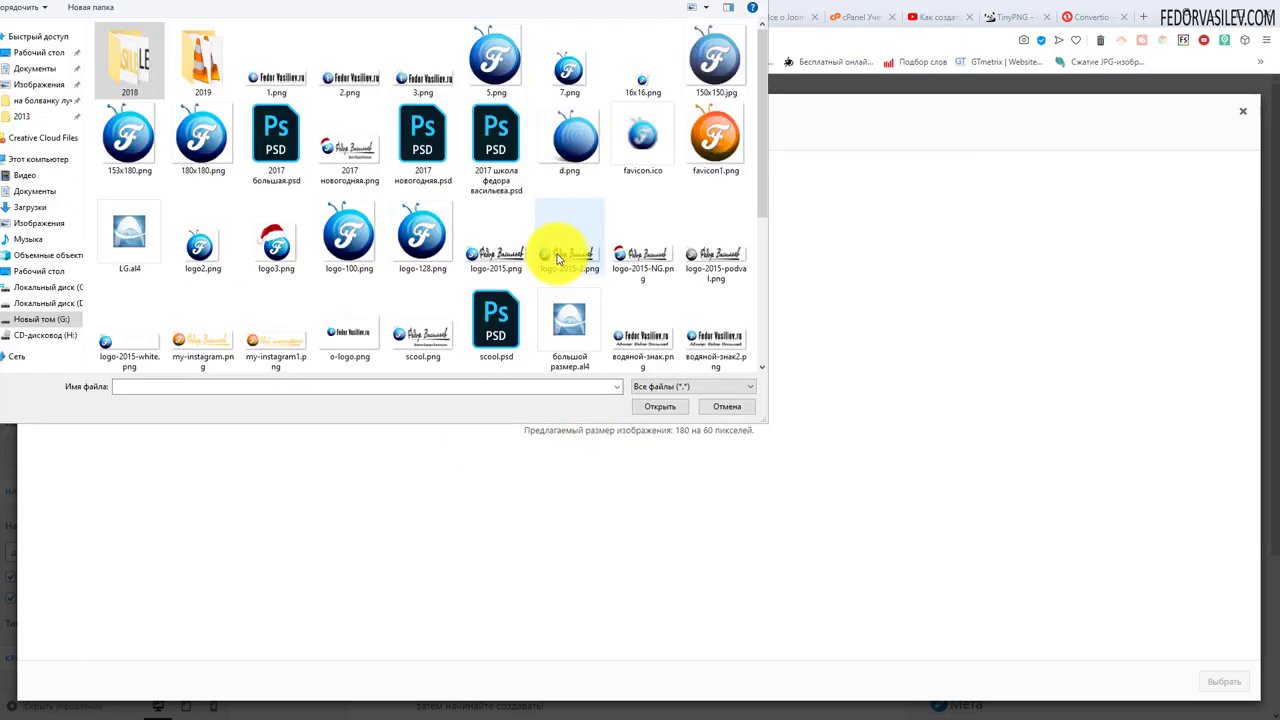
left_click(560, 258)
left_click(655, 406)
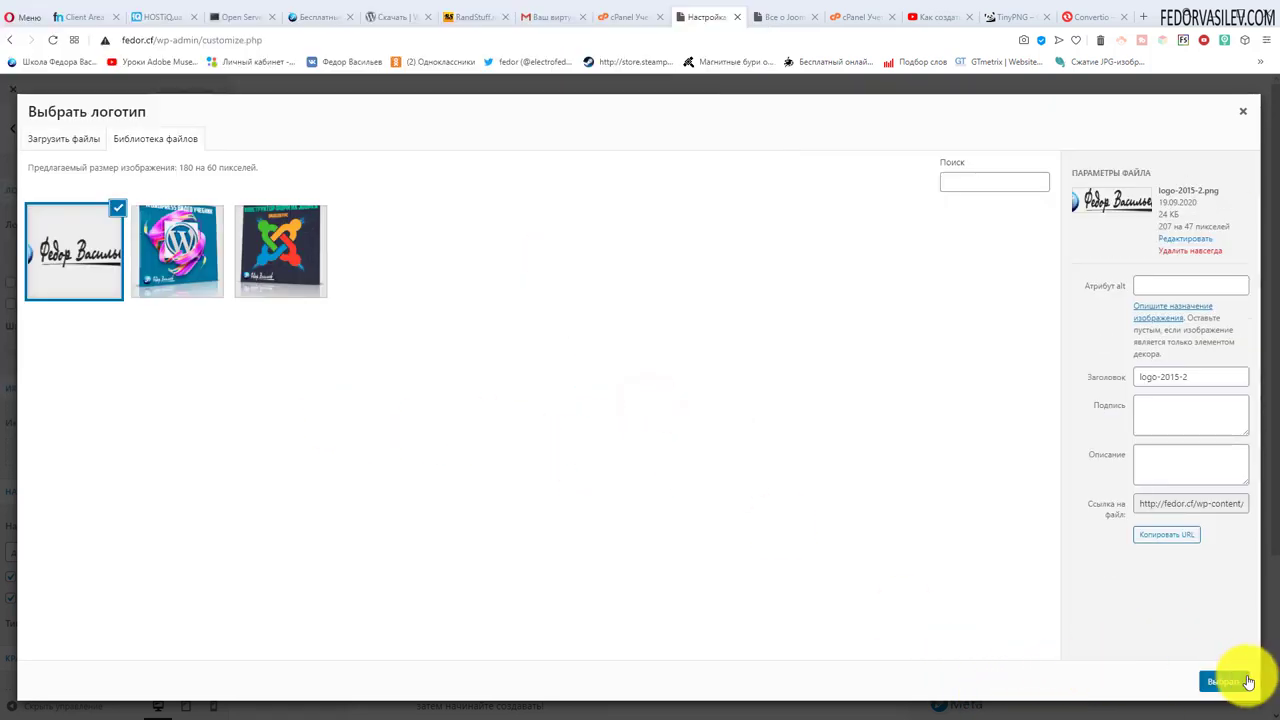
left_click(1232, 682)
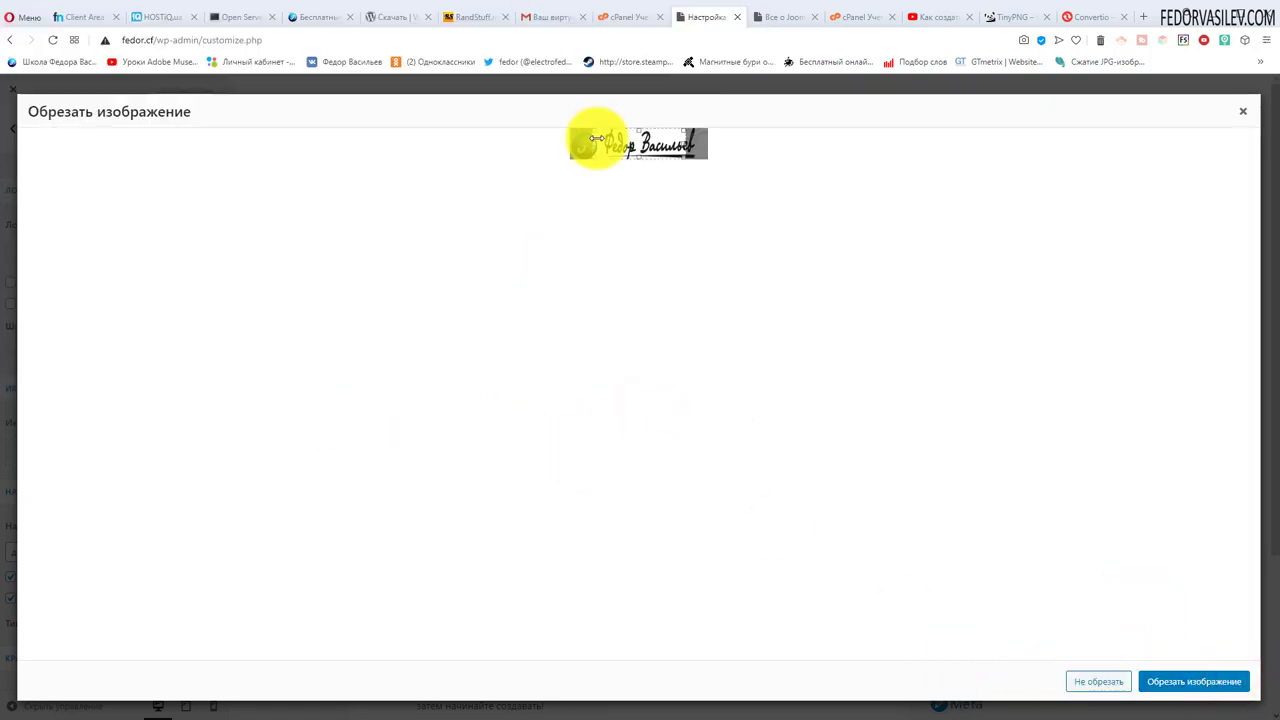
left_click_drag(588, 139, 707, 144)
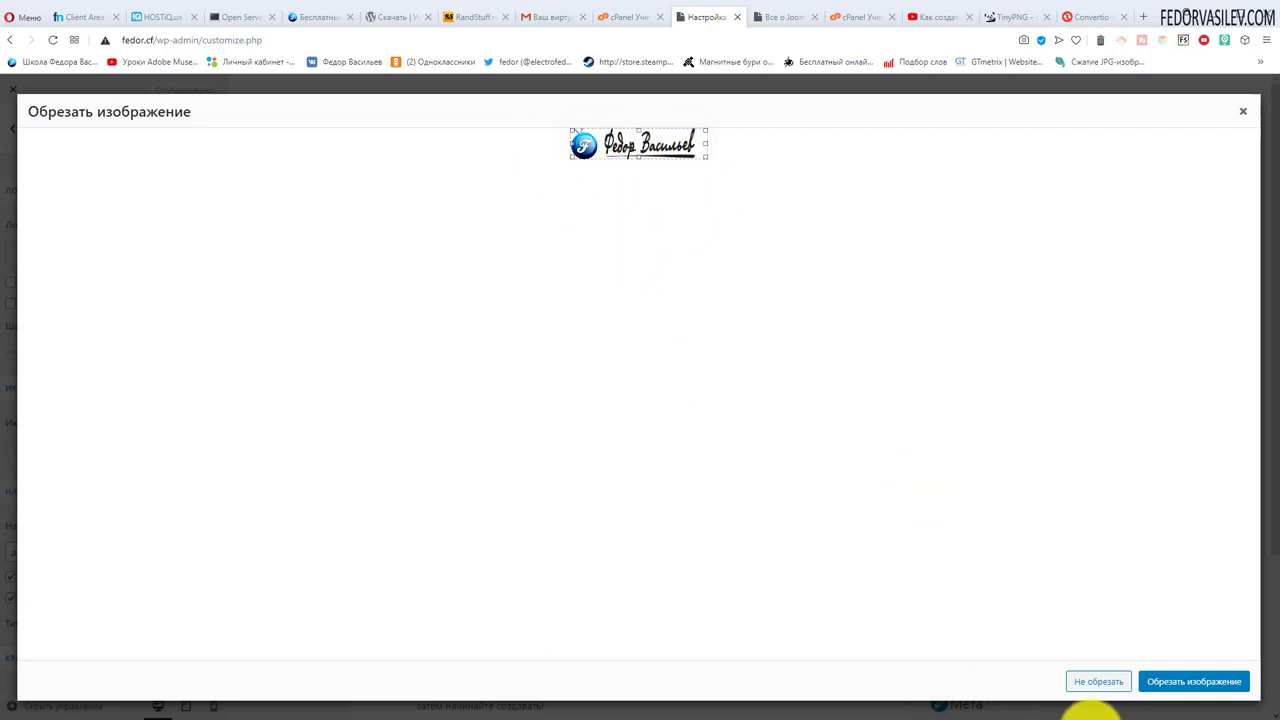
left_click(1094, 684)
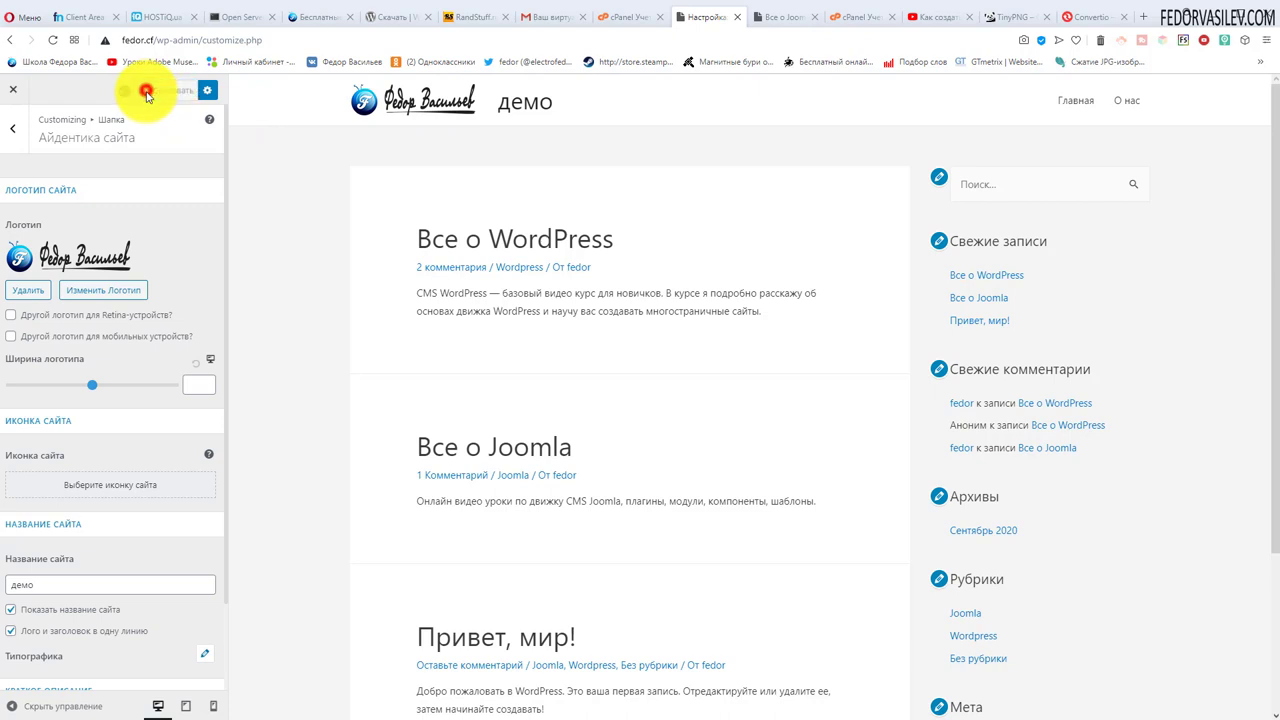
Reload the demo site's home page through the site title and check the logo and title in the header.
left_click(785, 17)
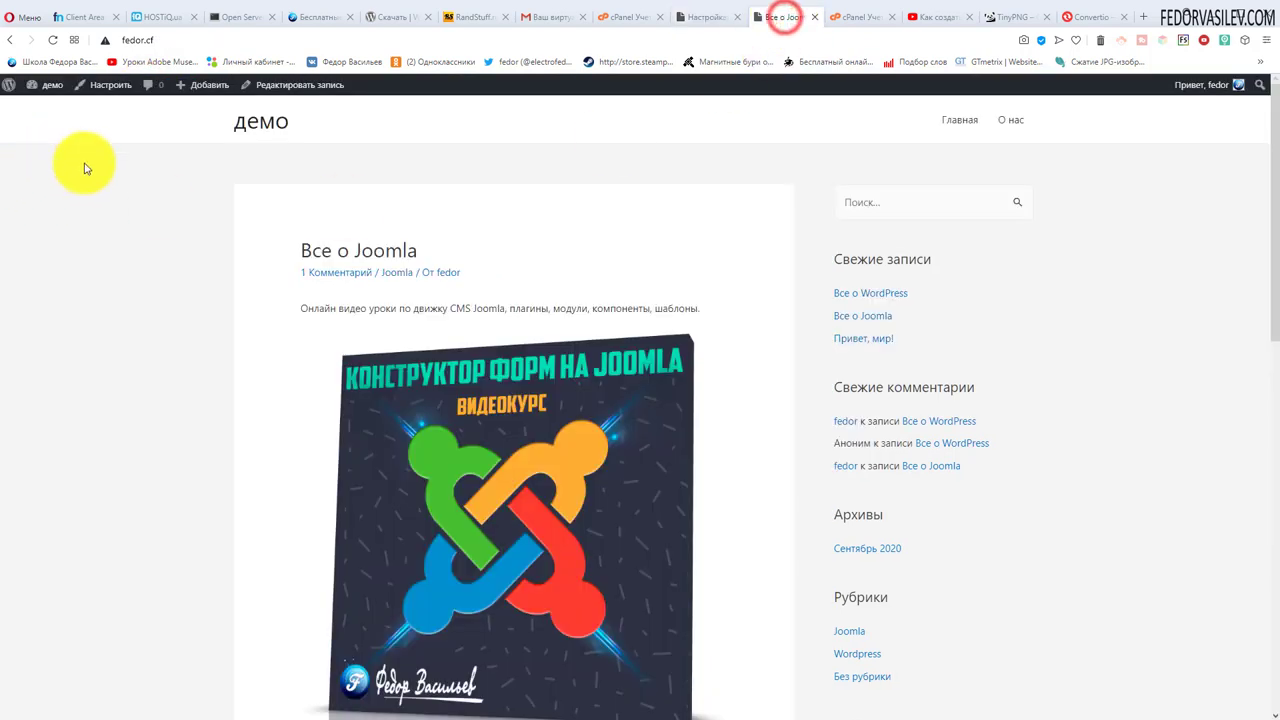
left_click(262, 124)
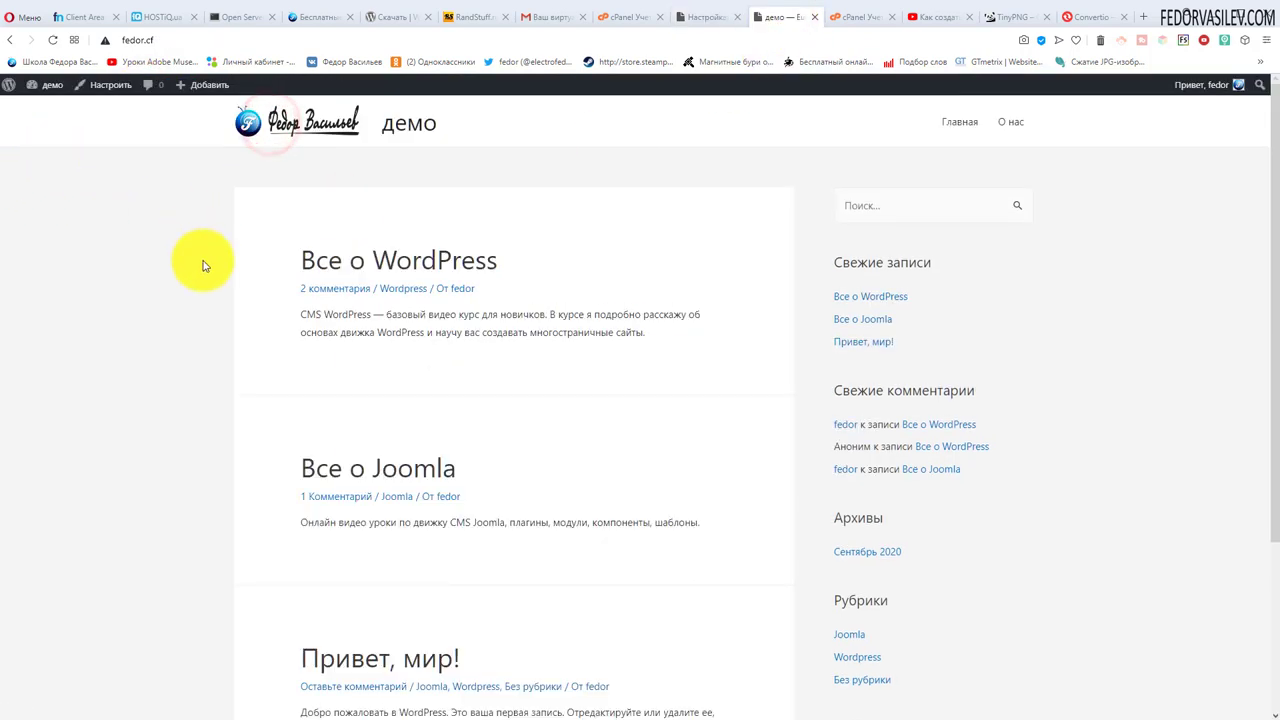
left_click(432, 123)
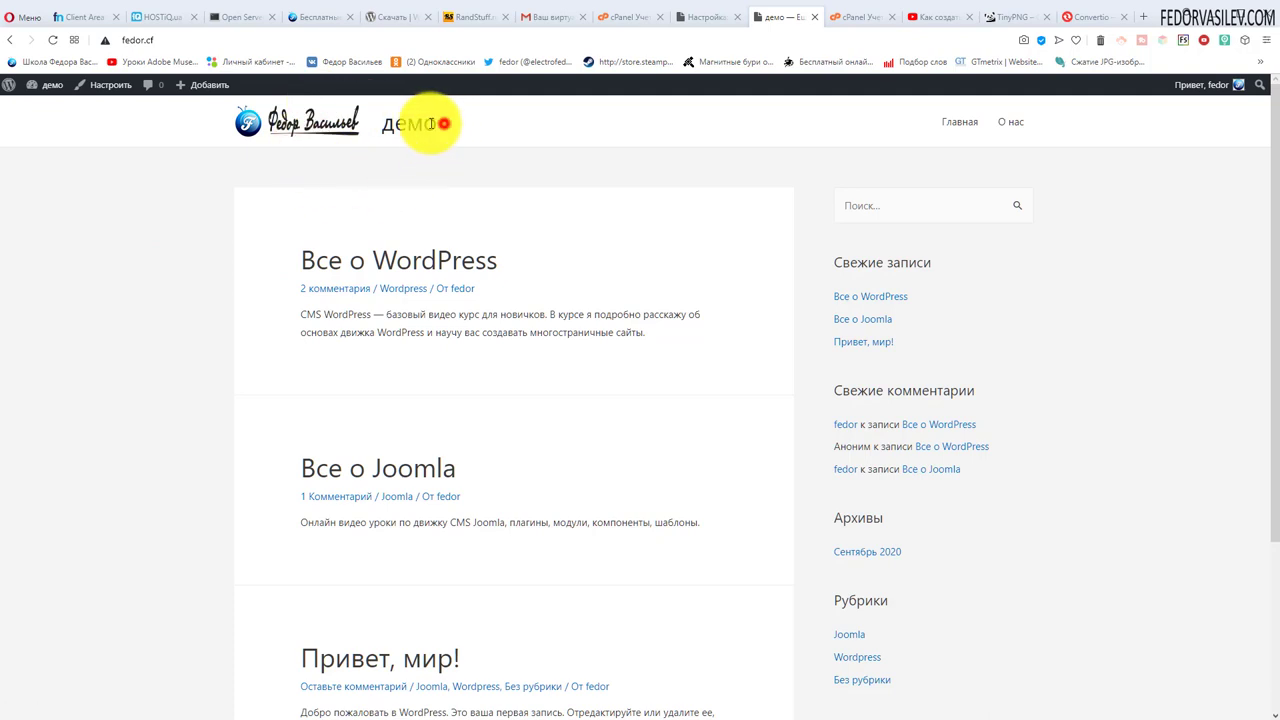
double_click(432, 123)
left_click(488, 178)
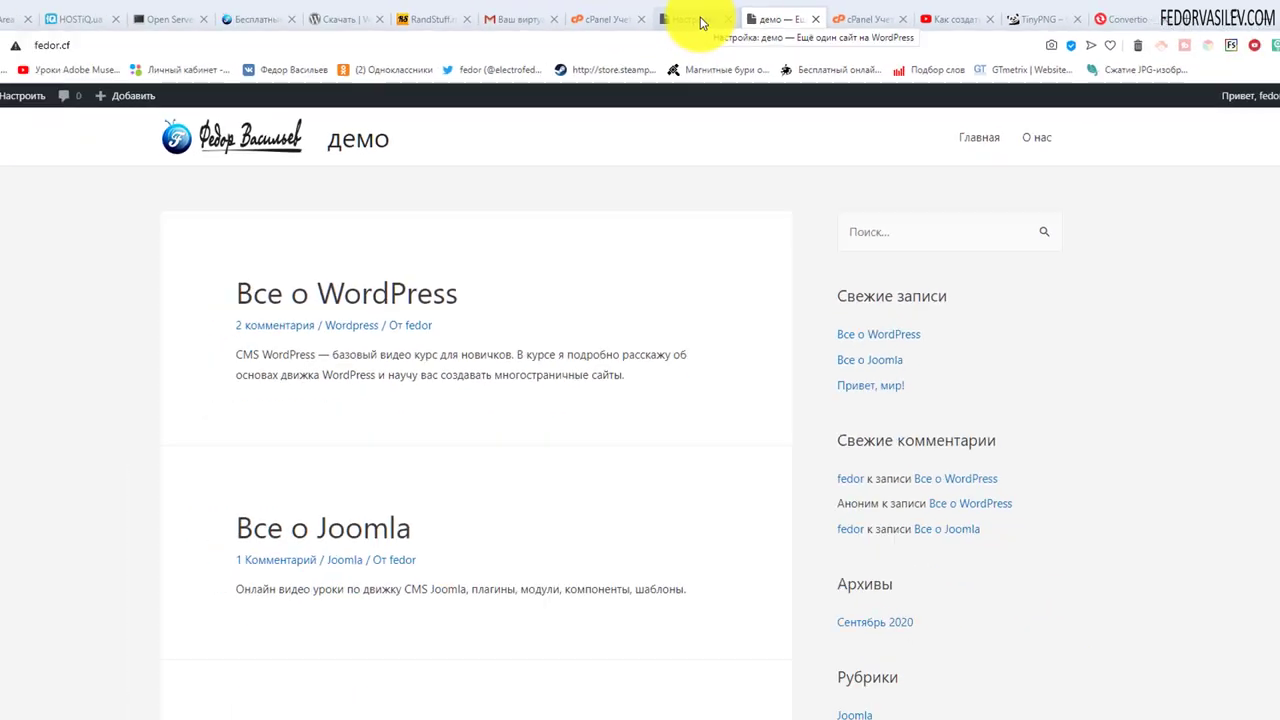
Upload 16x16.png as the site icon in the customizer, use it without cropping and publish the change.
left_click(562, 45)
scroll(143, 278, "down", 2)
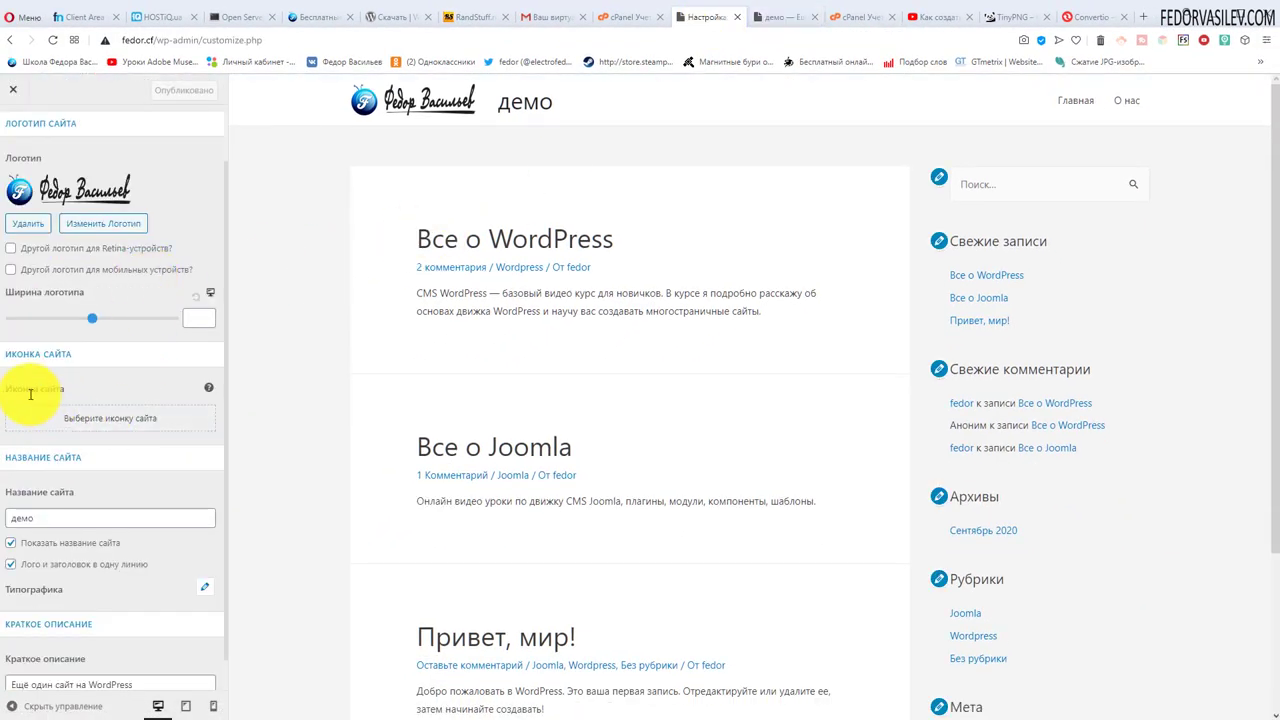
left_click(80, 420)
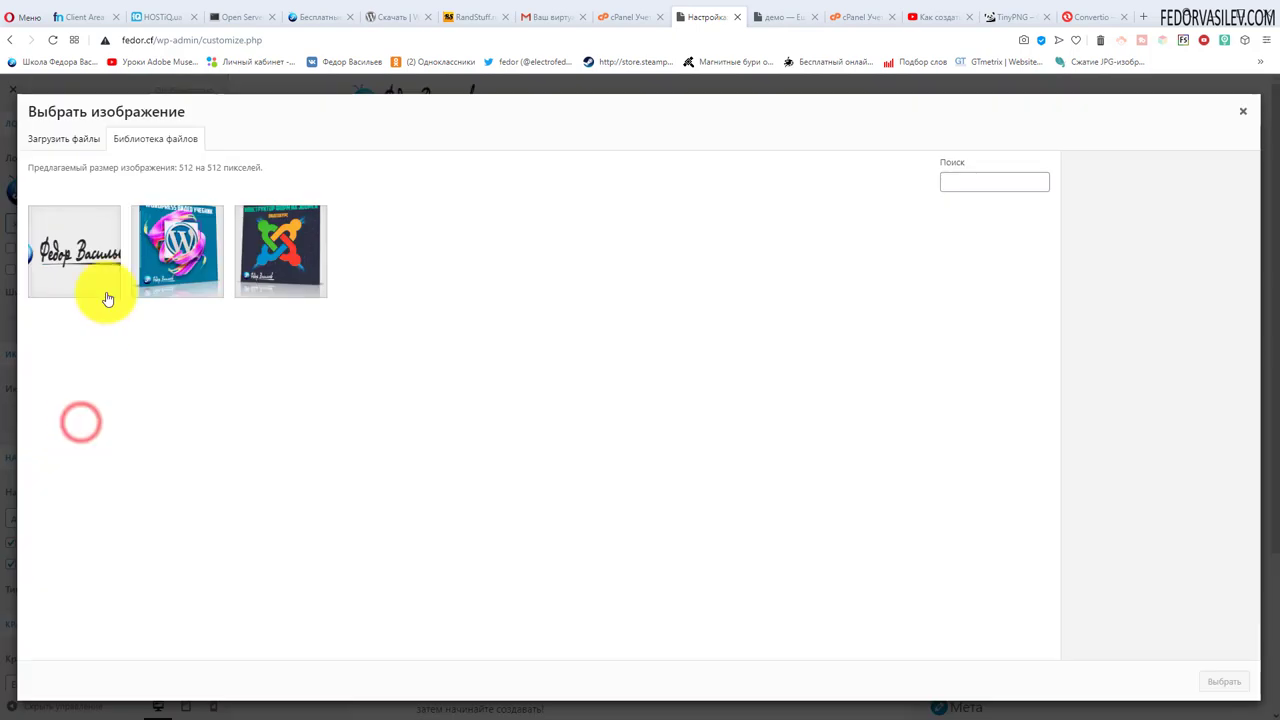
left_click(60, 140)
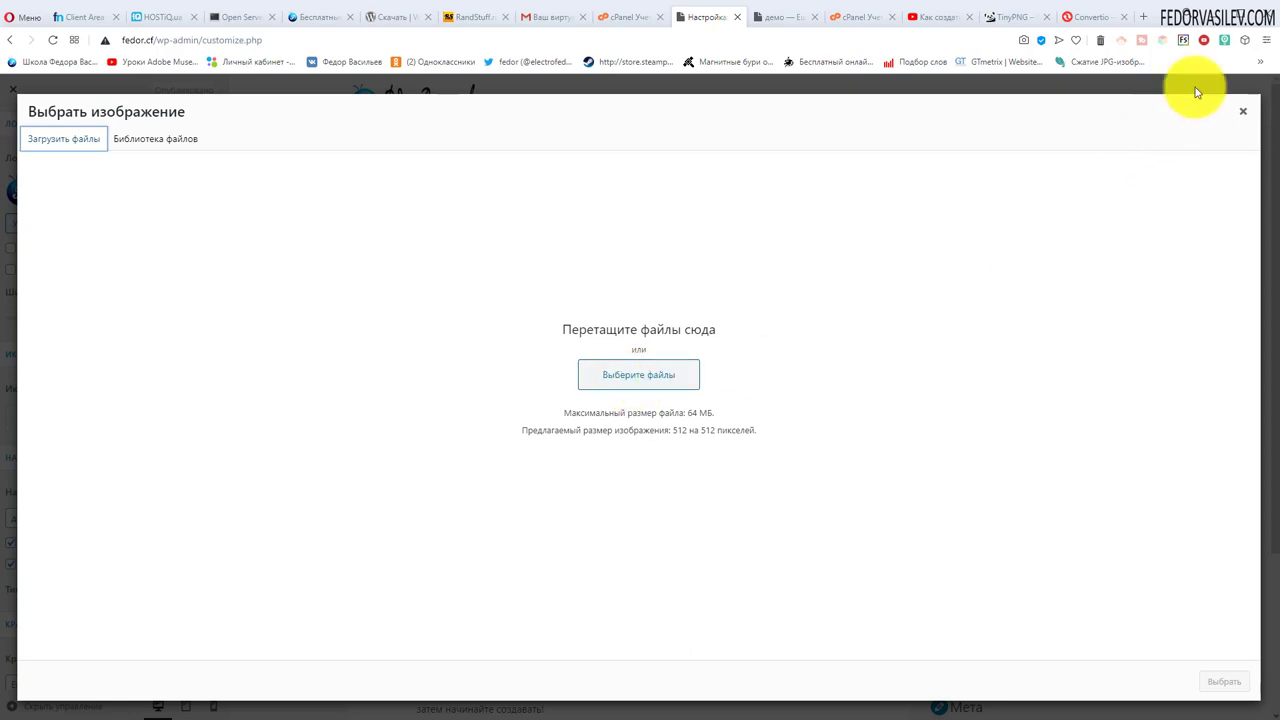
left_click(620, 381)
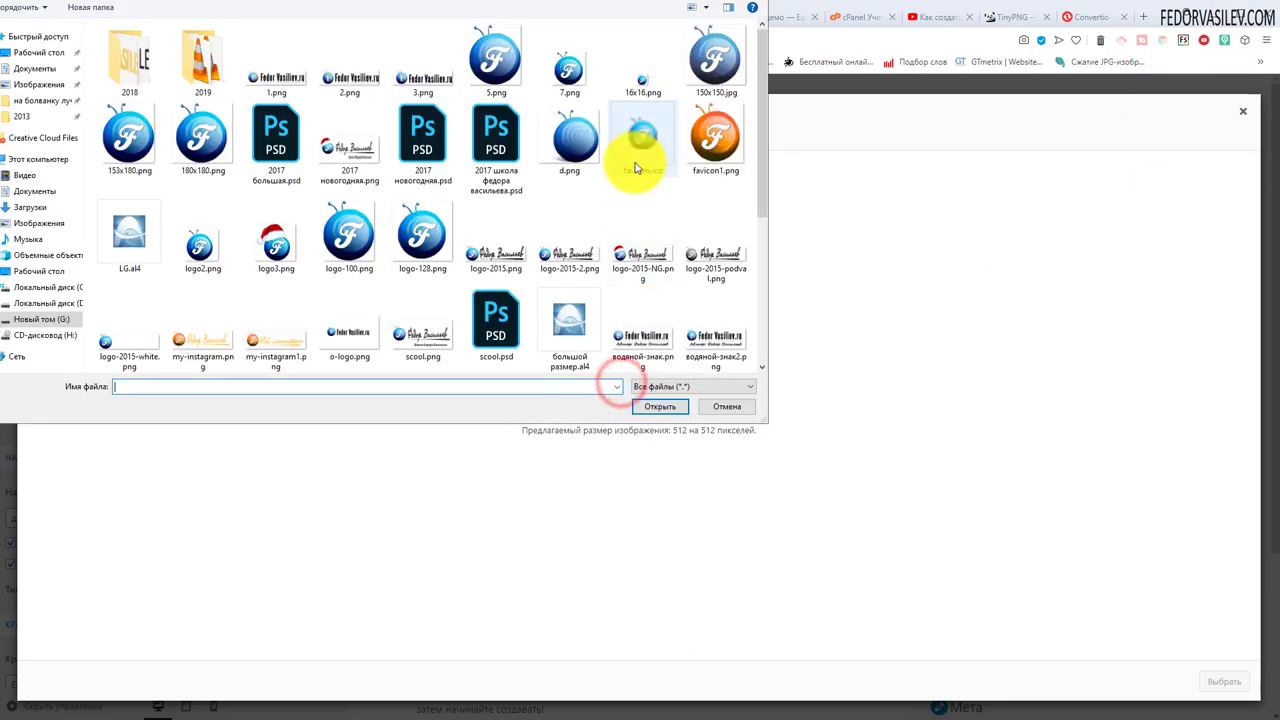
left_click(640, 82)
left_click(650, 403)
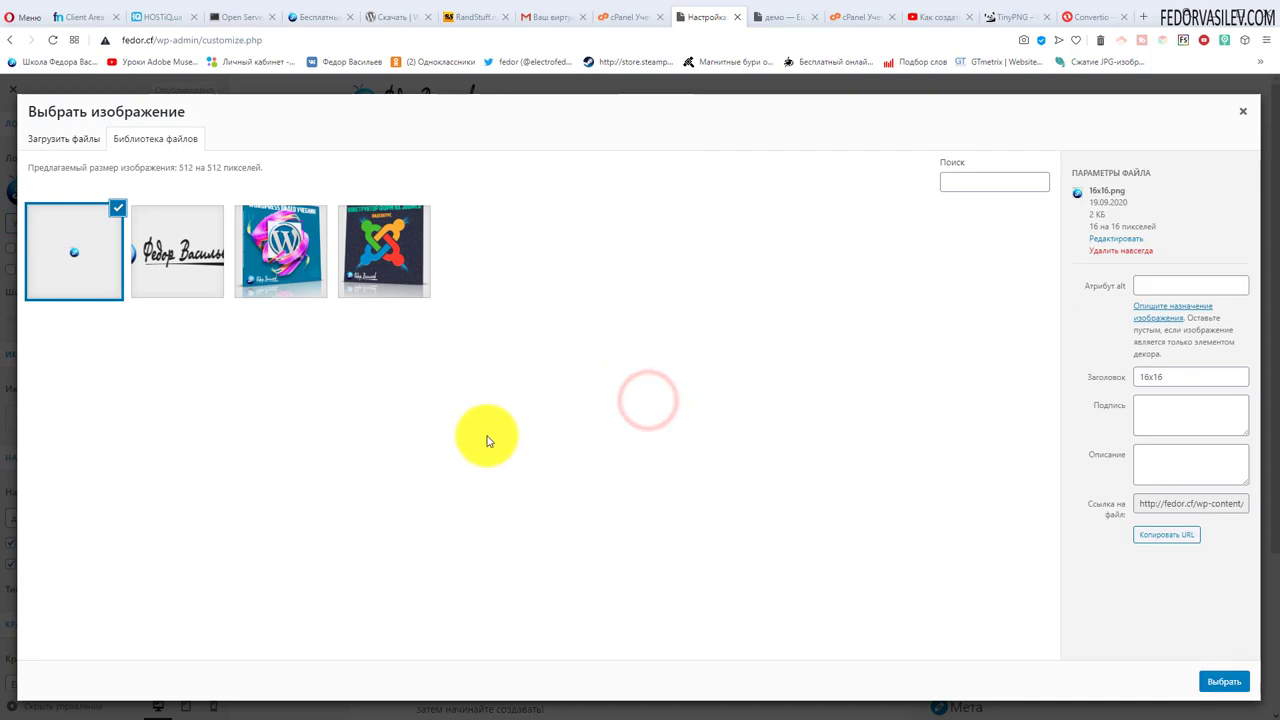
left_click(1224, 681)
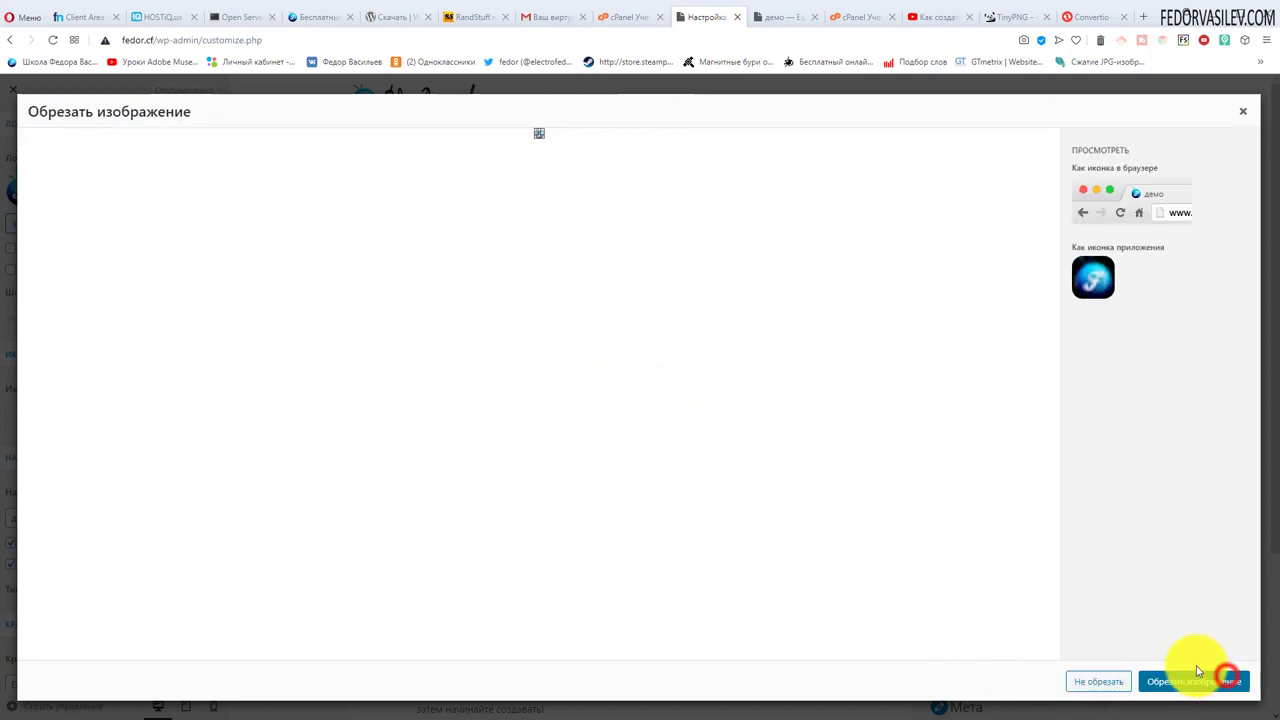
left_click(1090, 683)
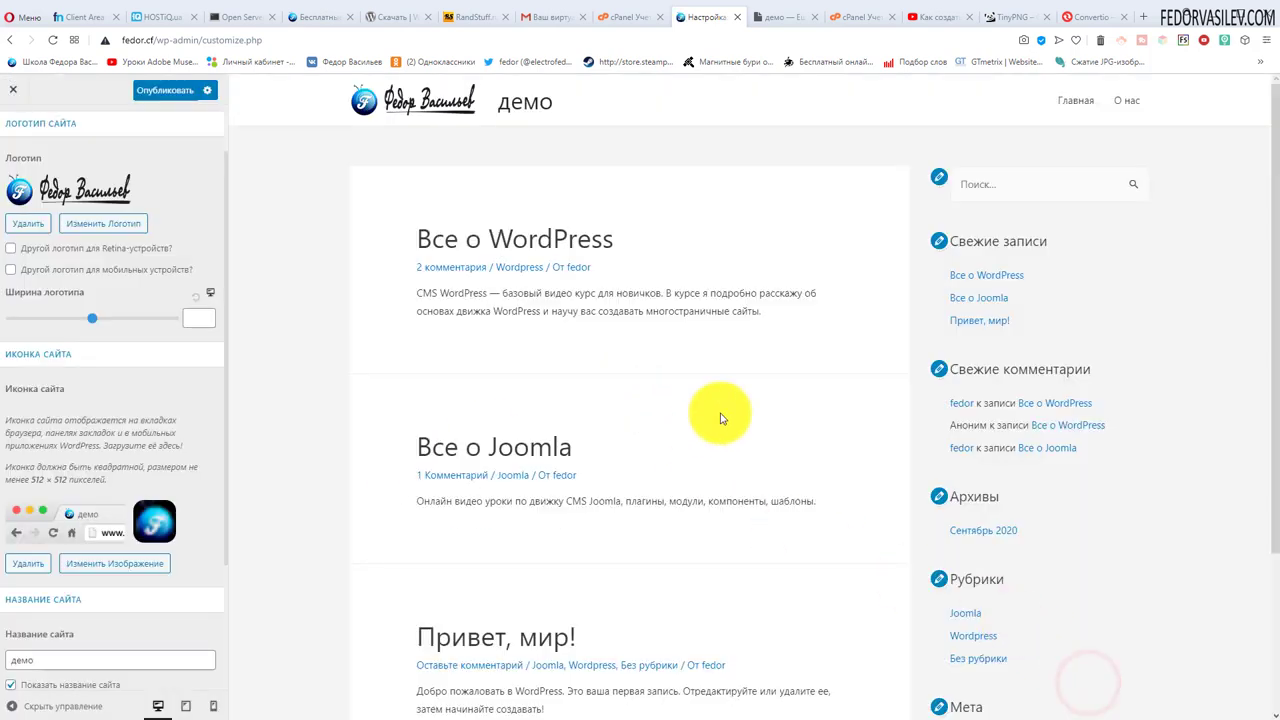
left_click(173, 91)
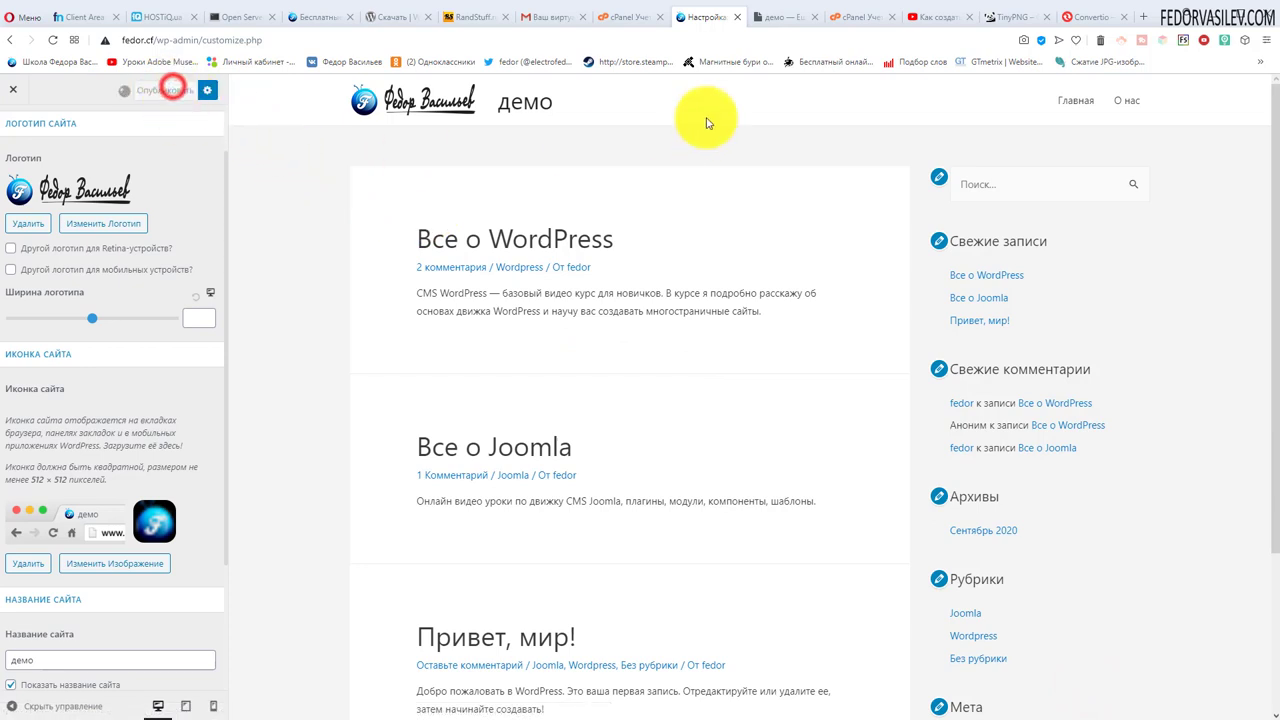
Reload the live home page to check the site icon in its browser tab, and close the customizer.
left_click(771, 20)
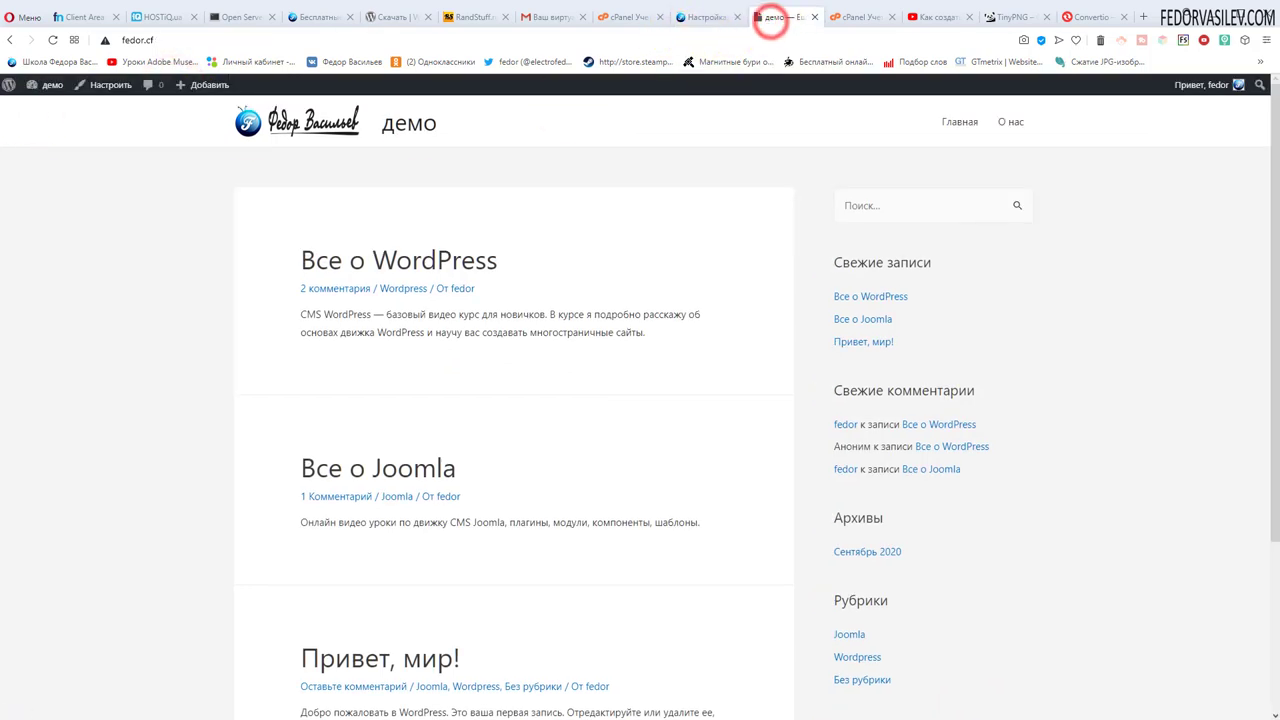
left_click(52, 42)
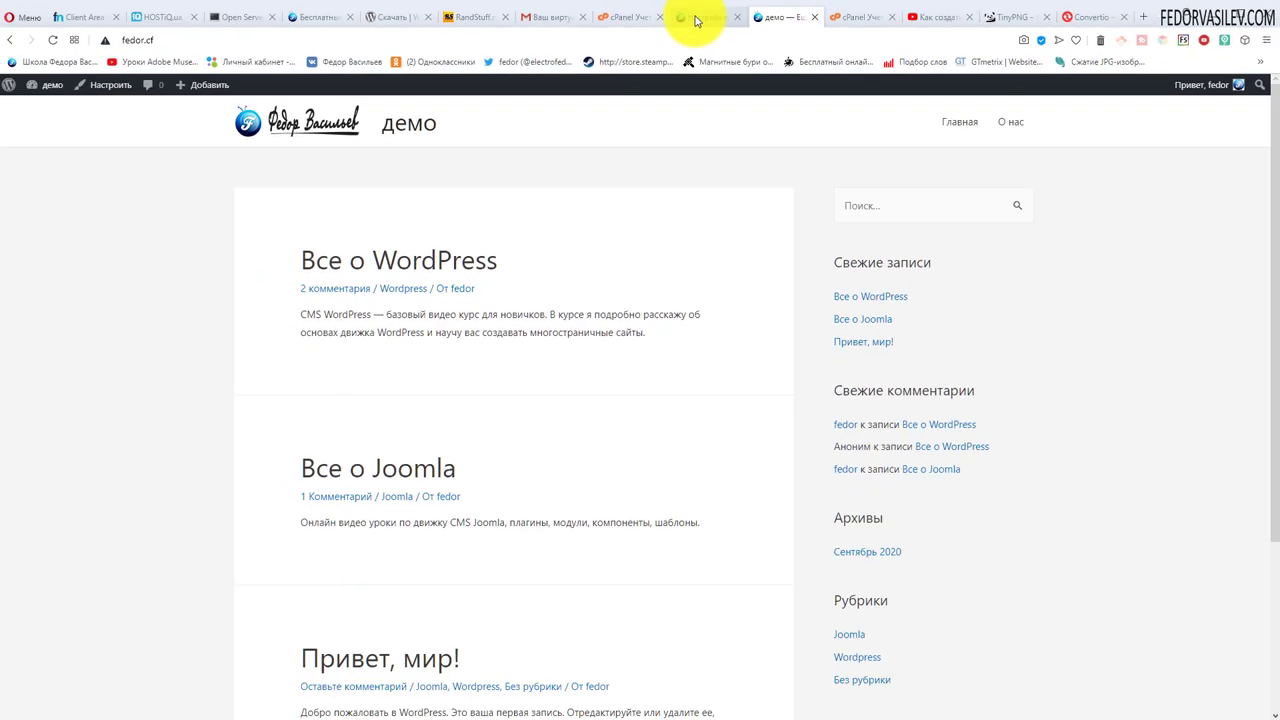
left_click(470, 61)
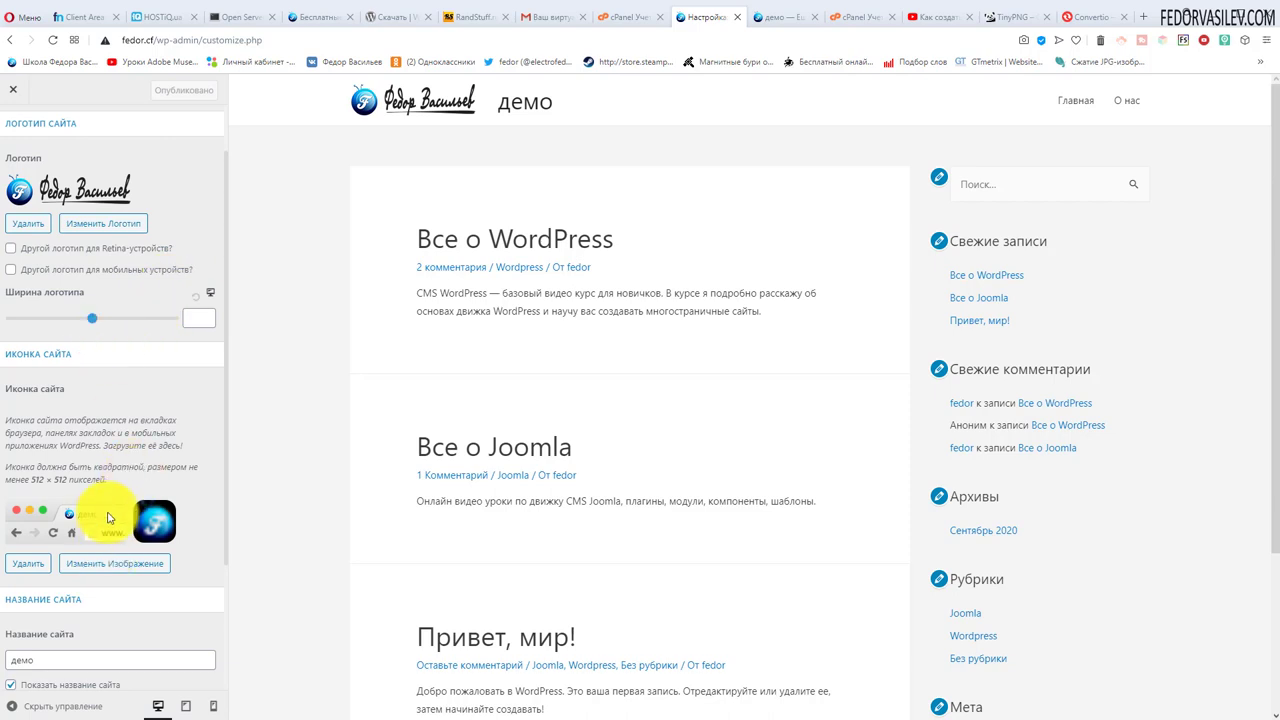
left_click(8, 92)
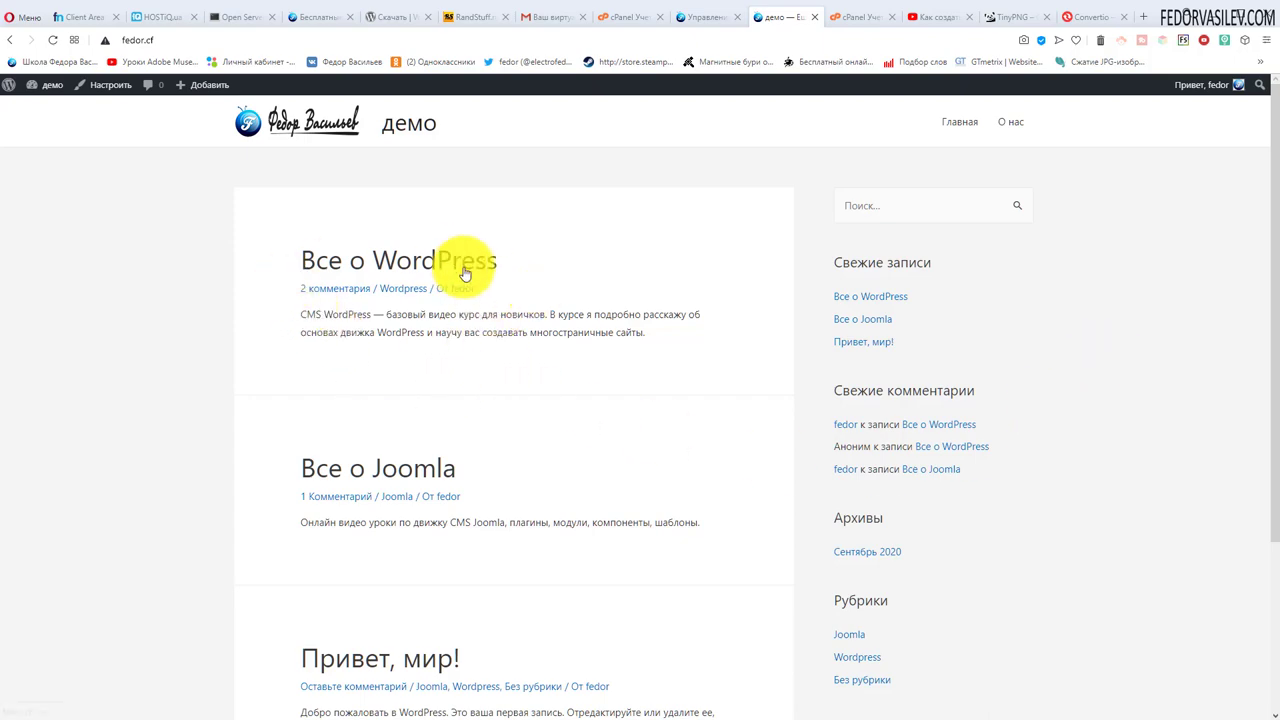
Look over the demo site's home page from the header down to the post list, sidebar and footer.
scroll(460, 273, "down", 3)
scroll(463, 272, "up", 3)
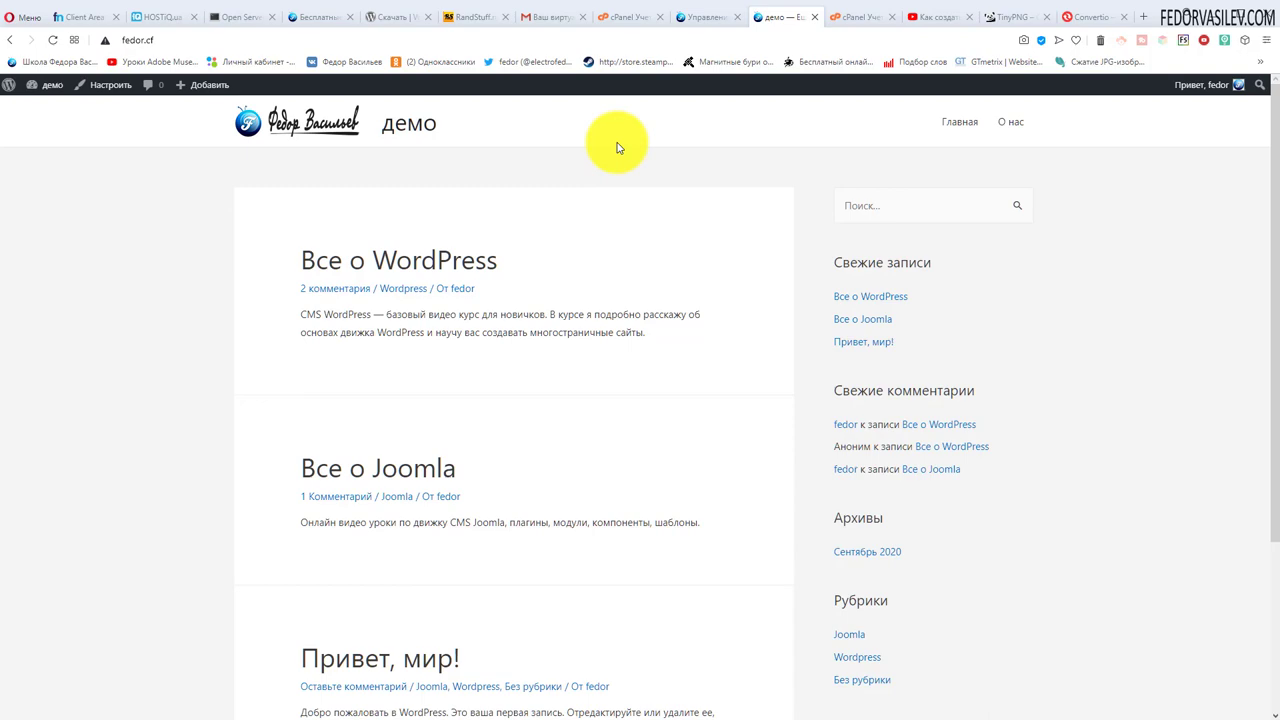
scroll(822, 389, "down", 3)
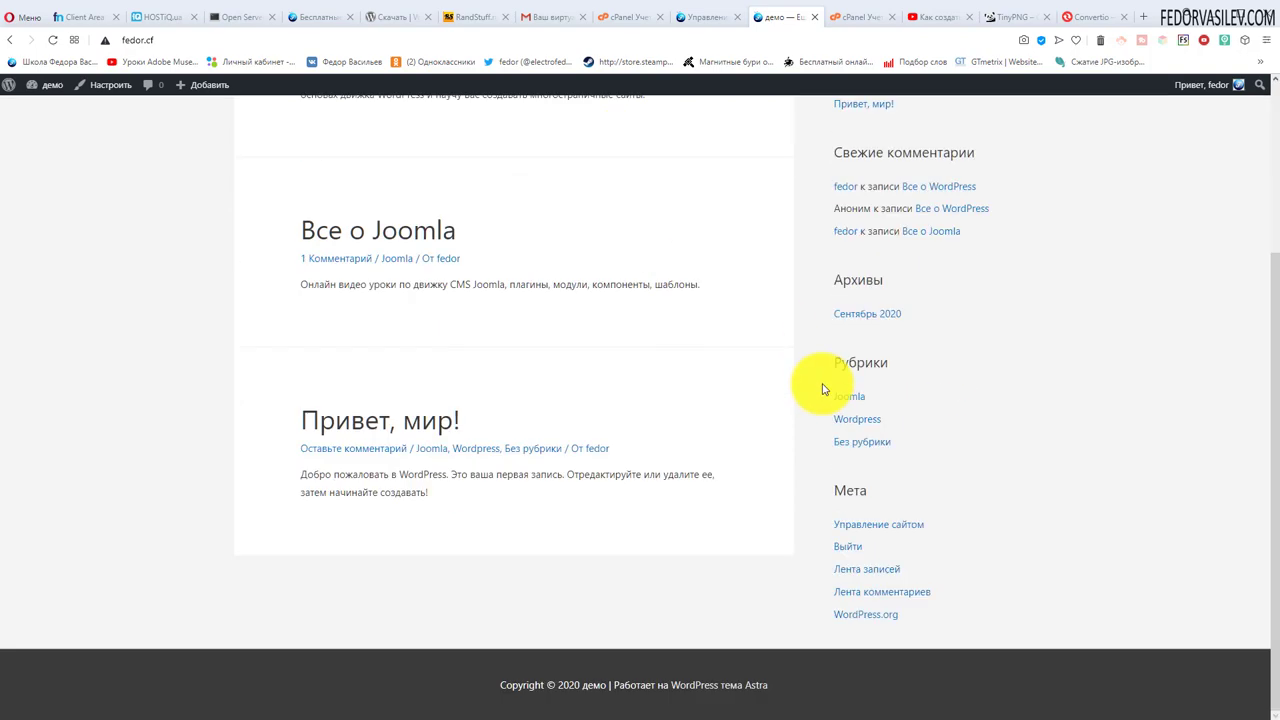
scroll(590, 480, "up", 3)
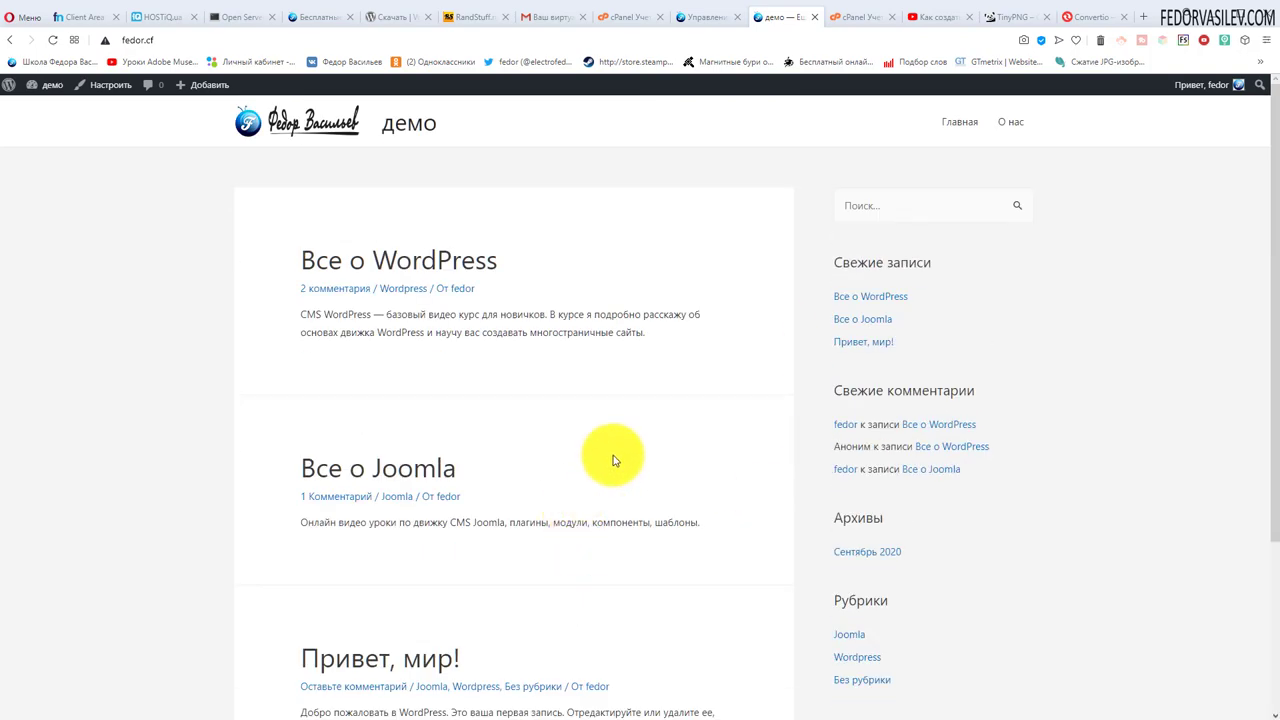
Go to adding a new theme in the site admin and open the form for uploading a .zip theme archive.
key("ctrl+shift+Tab")
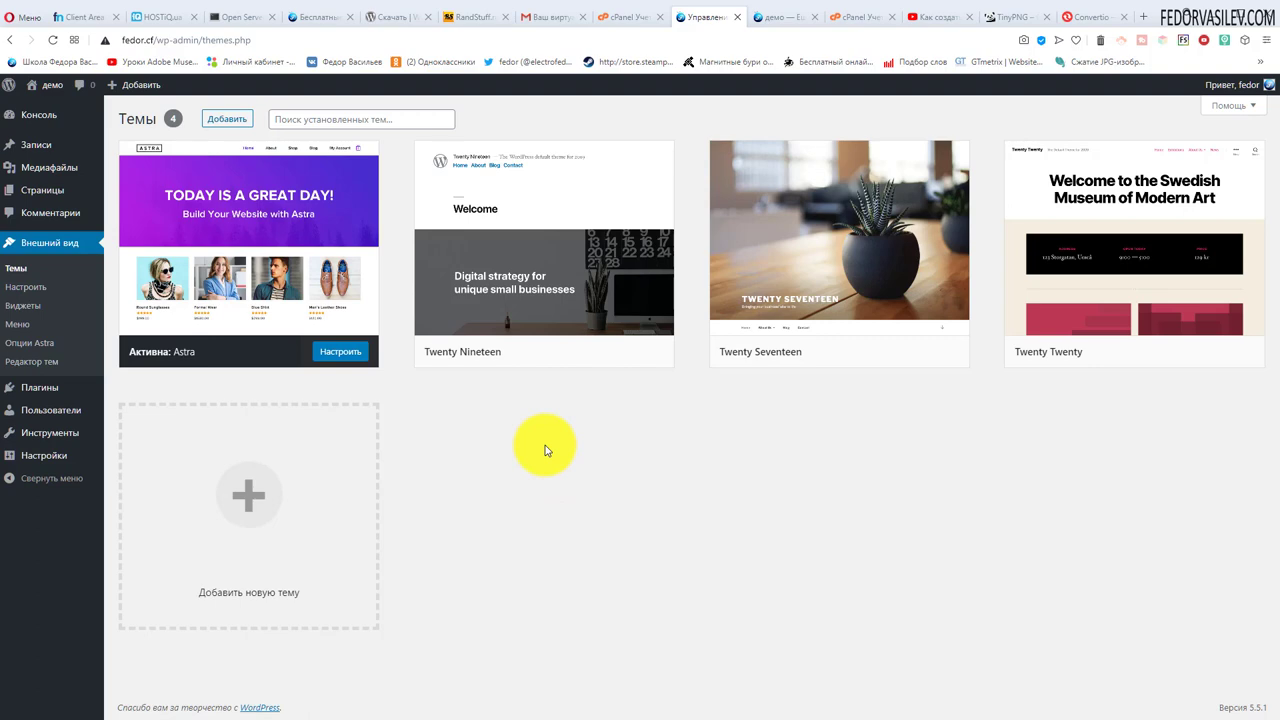
left_click(231, 120)
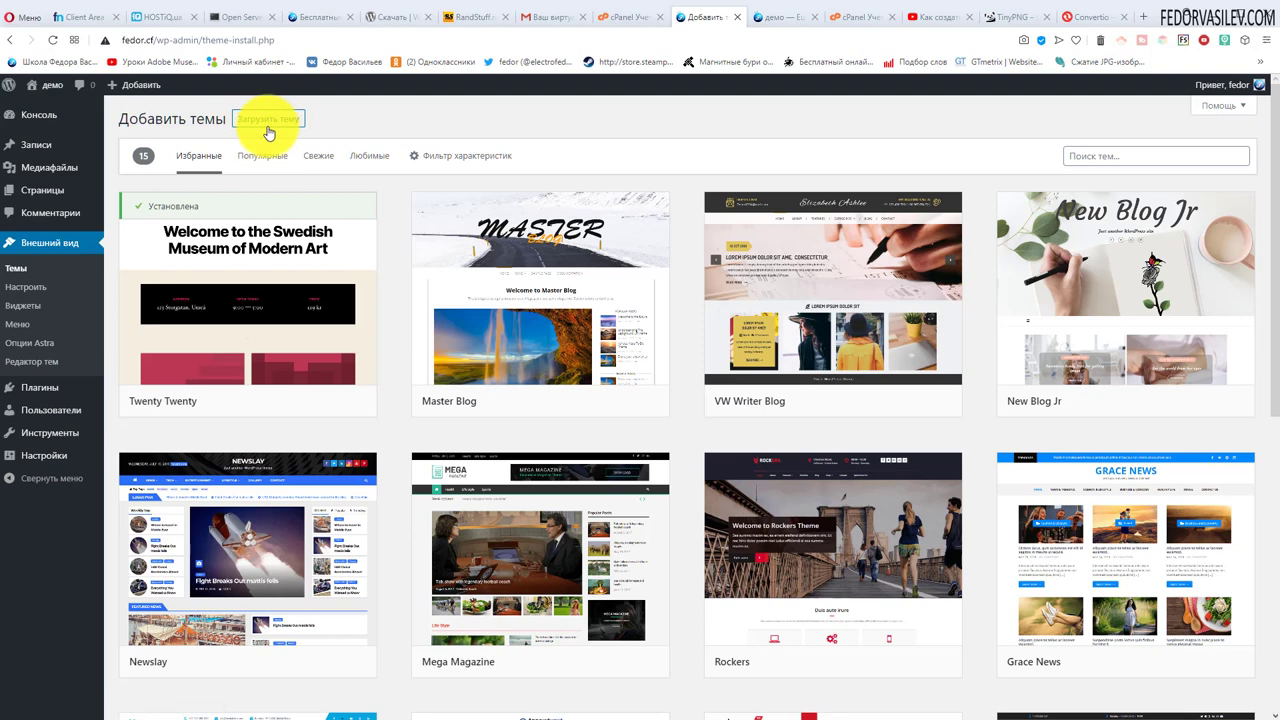
left_click(267, 124)
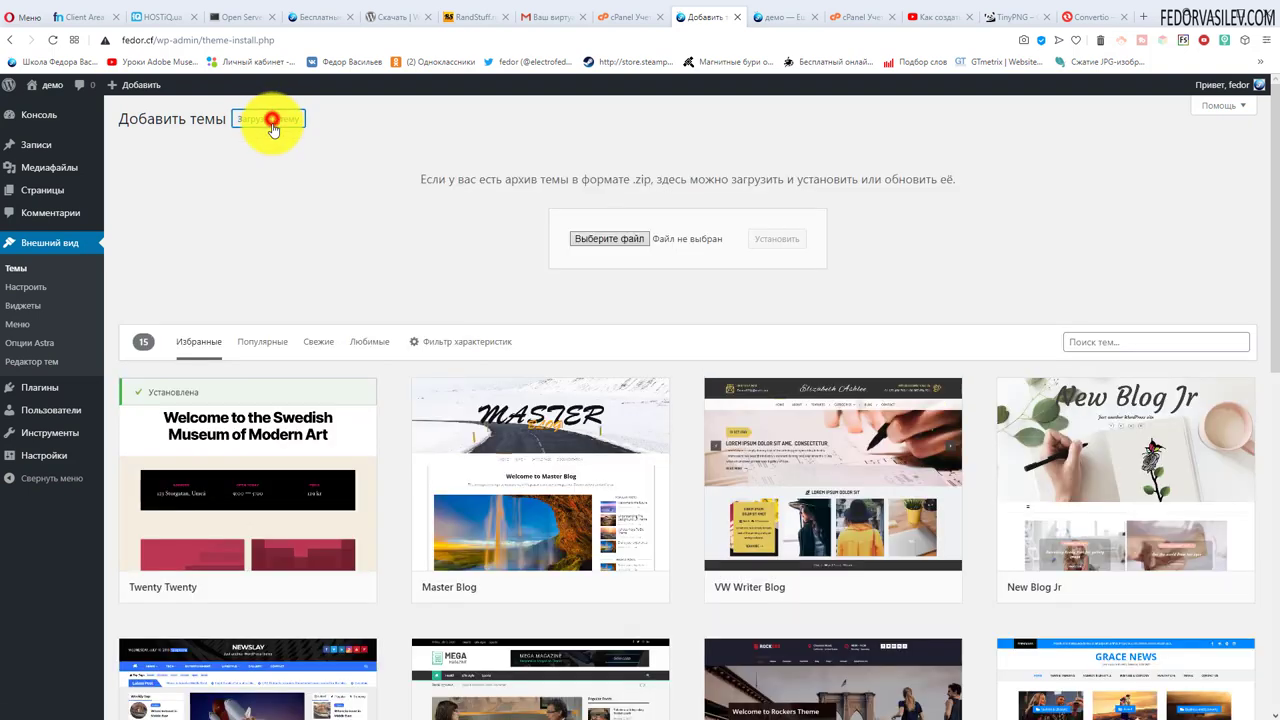